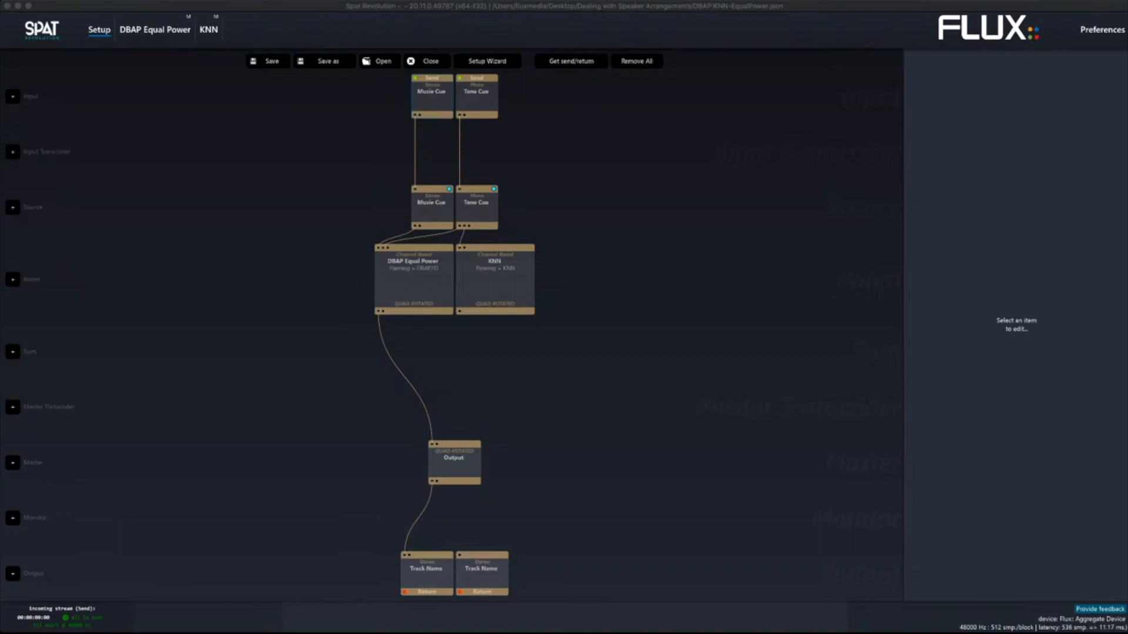
- Switch to Spat Revolution, add a third room and open its Stereo speaker arrangement for editing
{"action": "key", "text": "super+Tab"}
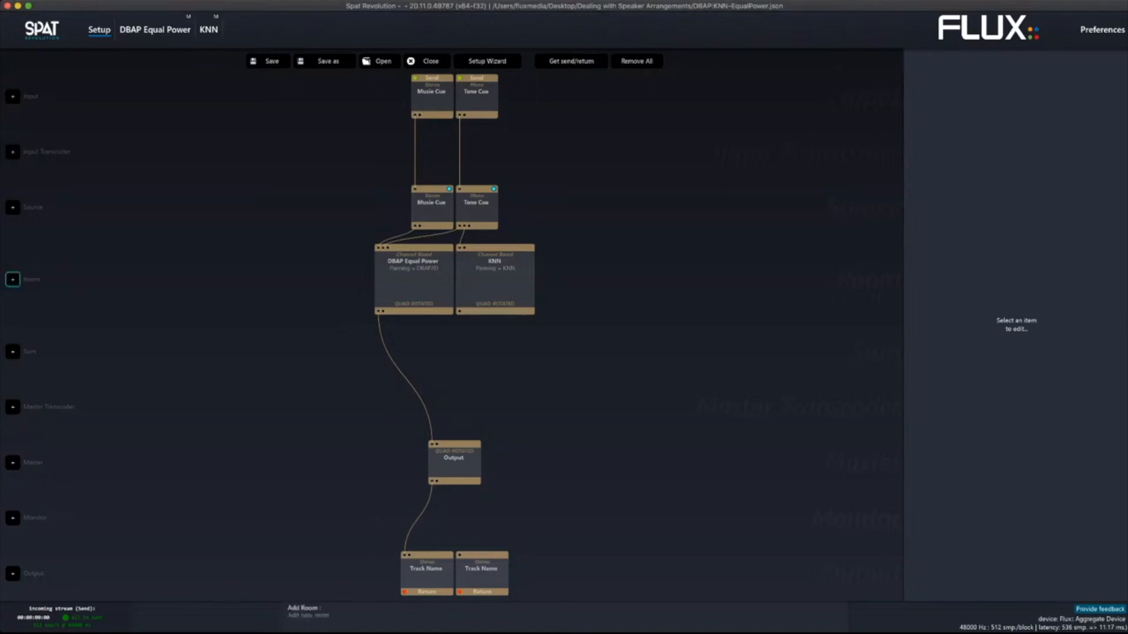
{"action": "left_click", "coordinate": [13, 279]}
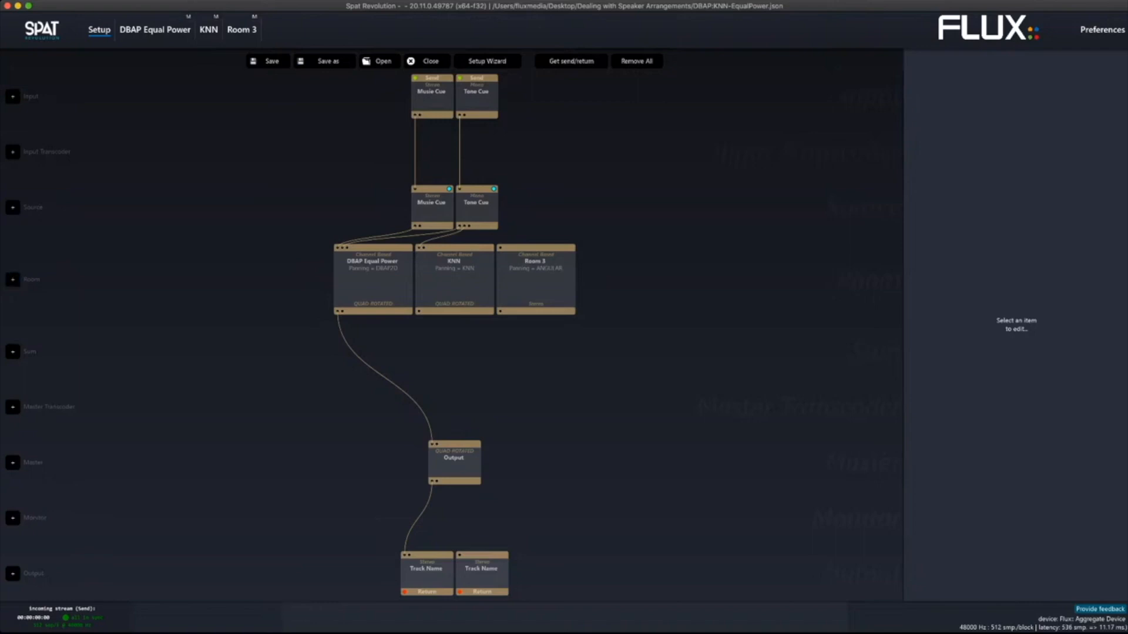
{"action": "left_click", "coordinate": [536, 285]}
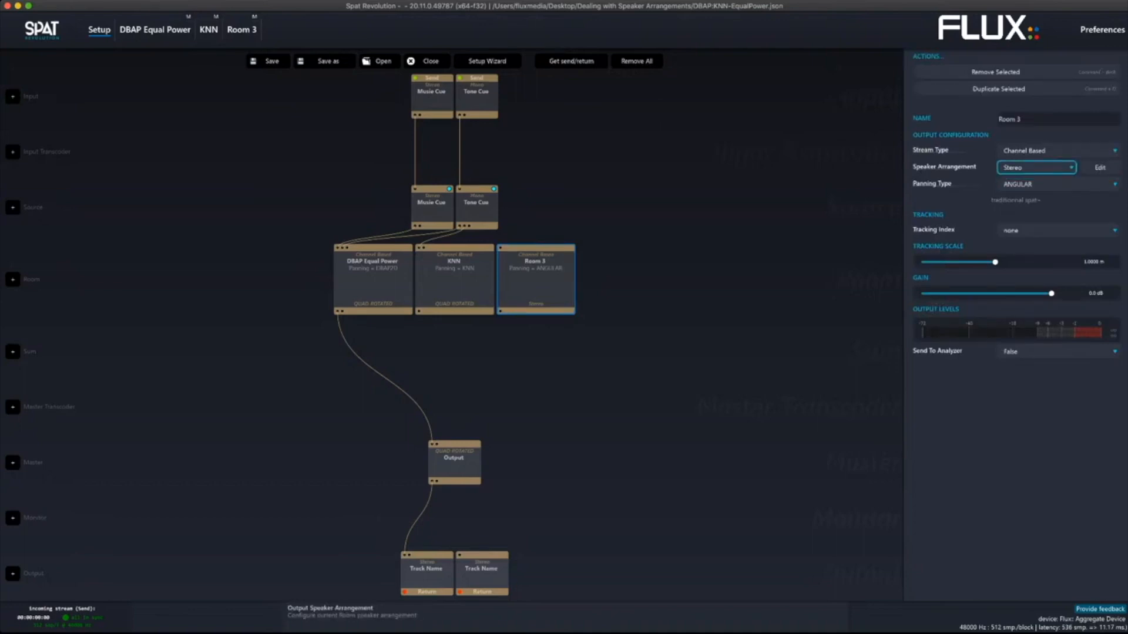
{"action": "left_click", "coordinate": [1036, 167]}
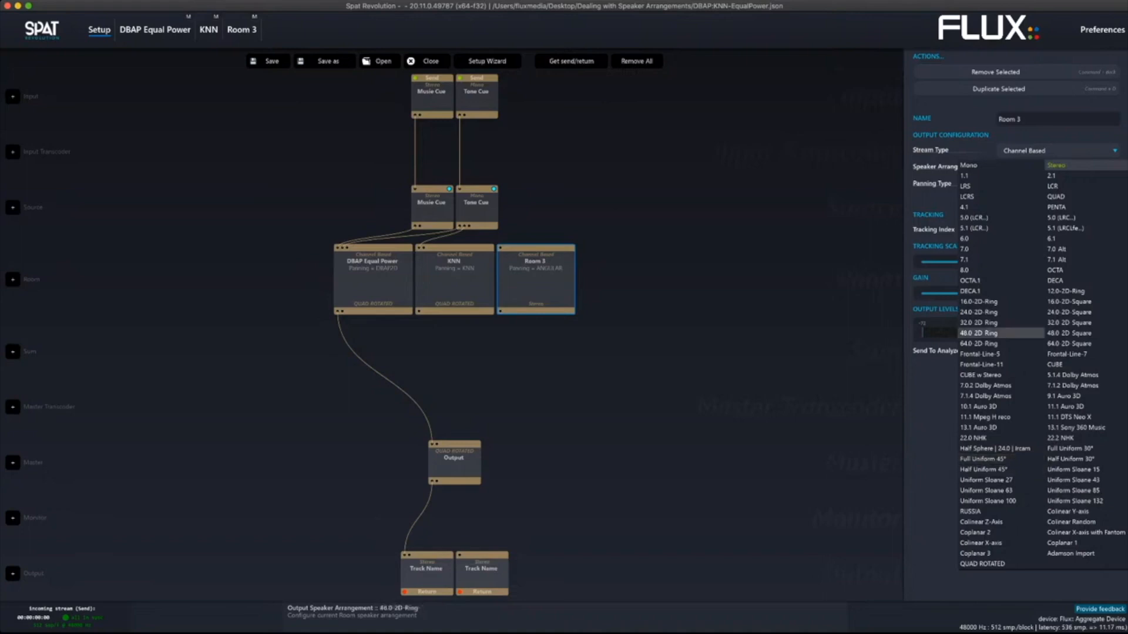
{"action": "left_click", "coordinate": [1057, 165]}
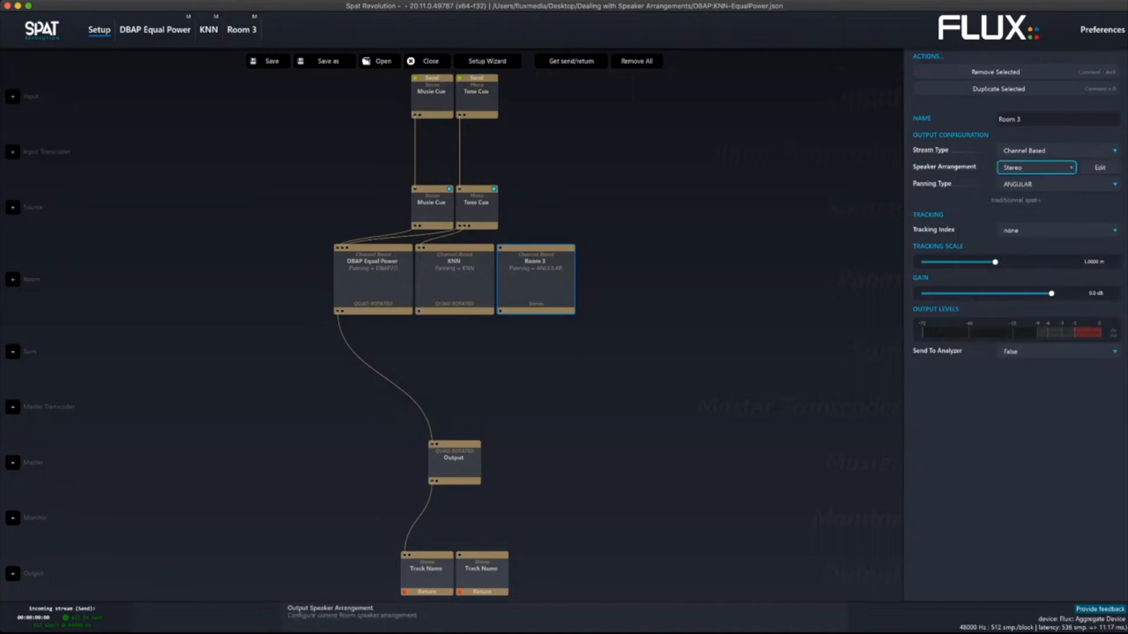
{"action": "left_click", "coordinate": [1099, 168]}
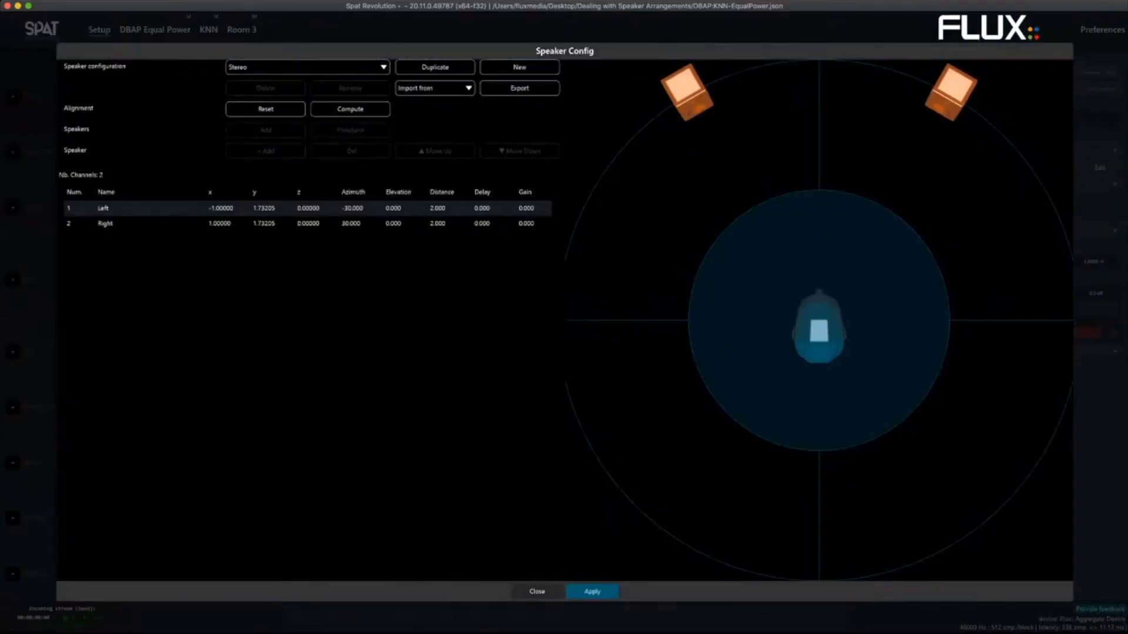
- Load the 7.1.4 Dolby Atmos layout as the speaker configuration and view it in perspective
{"action": "scroll", "coordinate": [819, 320], "scroll_direction": "up", "scroll_amount": 4}
{"action": "scroll", "coordinate": [819, 320], "scroll_direction": "down", "scroll_amount": 8}
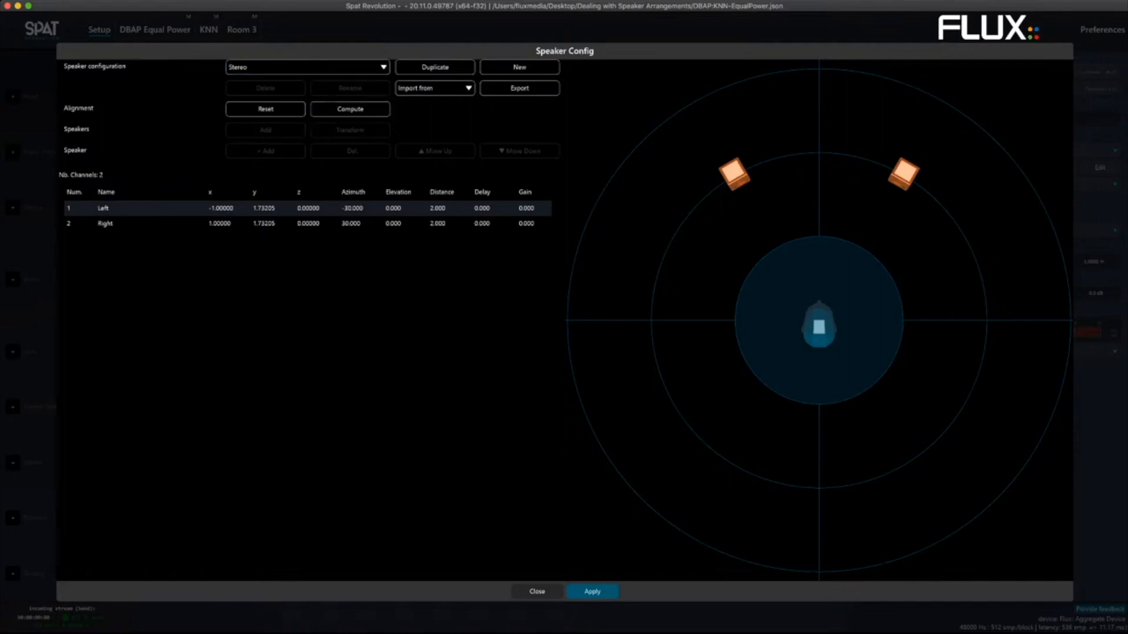
{"action": "left_click", "coordinate": [305, 67]}
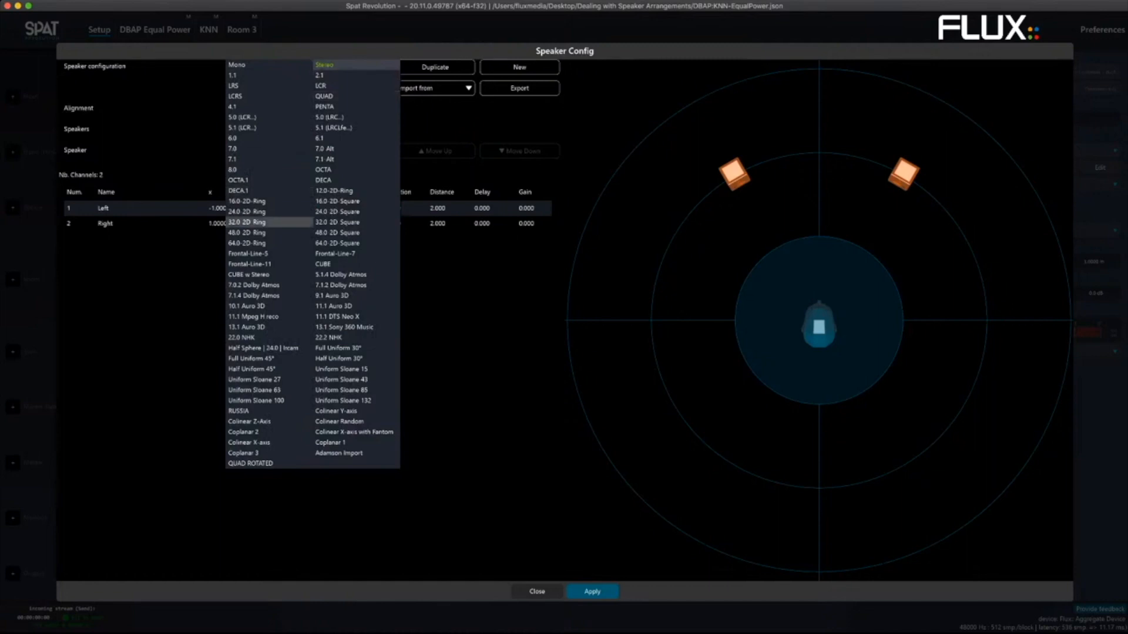
{"action": "left_click", "coordinate": [269, 295]}
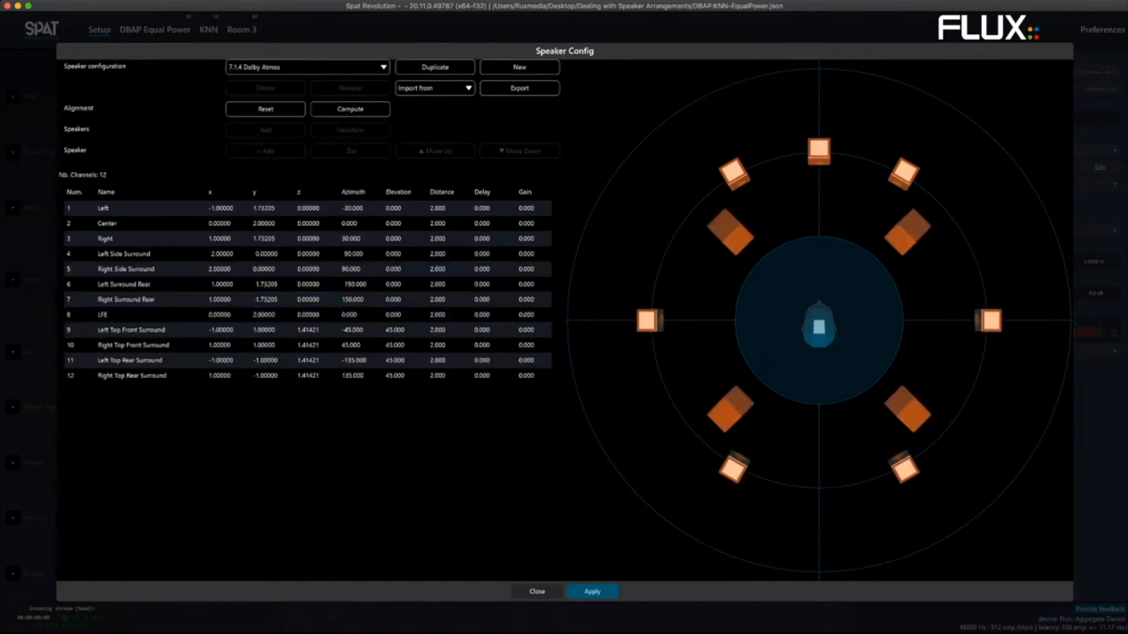
{"action": "left_click_drag", "start_coordinate": [819, 376], "coordinate": [815, 320]}
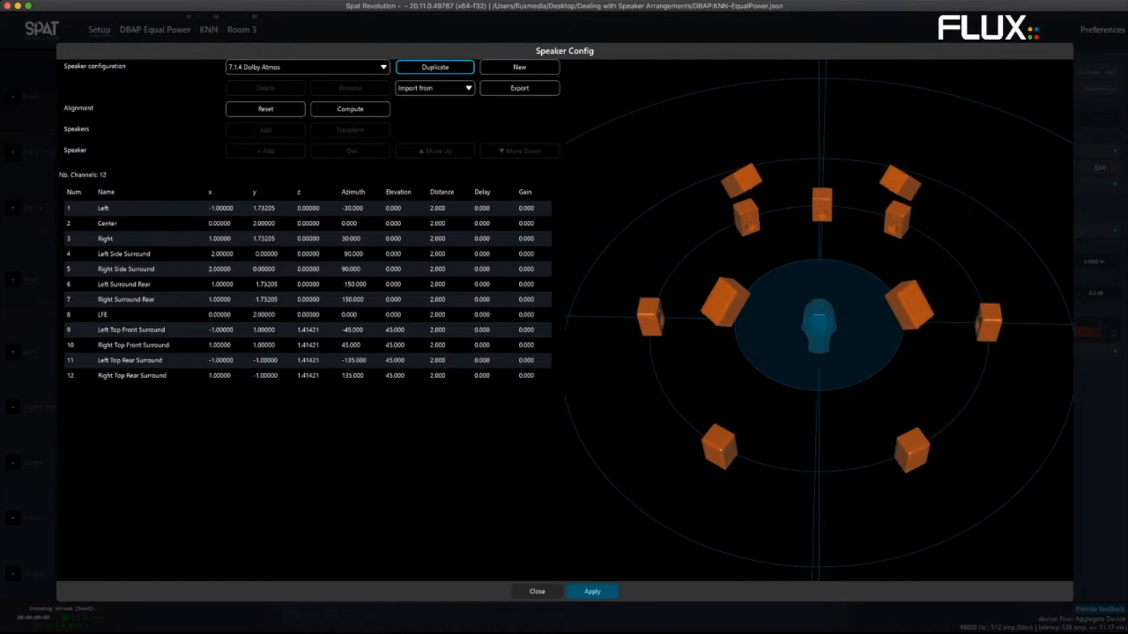
- Duplicate the 7.1.4 Dolby Atmos configuration, keeping the name "7.1.4 Dolby Atmos (copy)"
{"action": "left_click", "coordinate": [435, 67]}
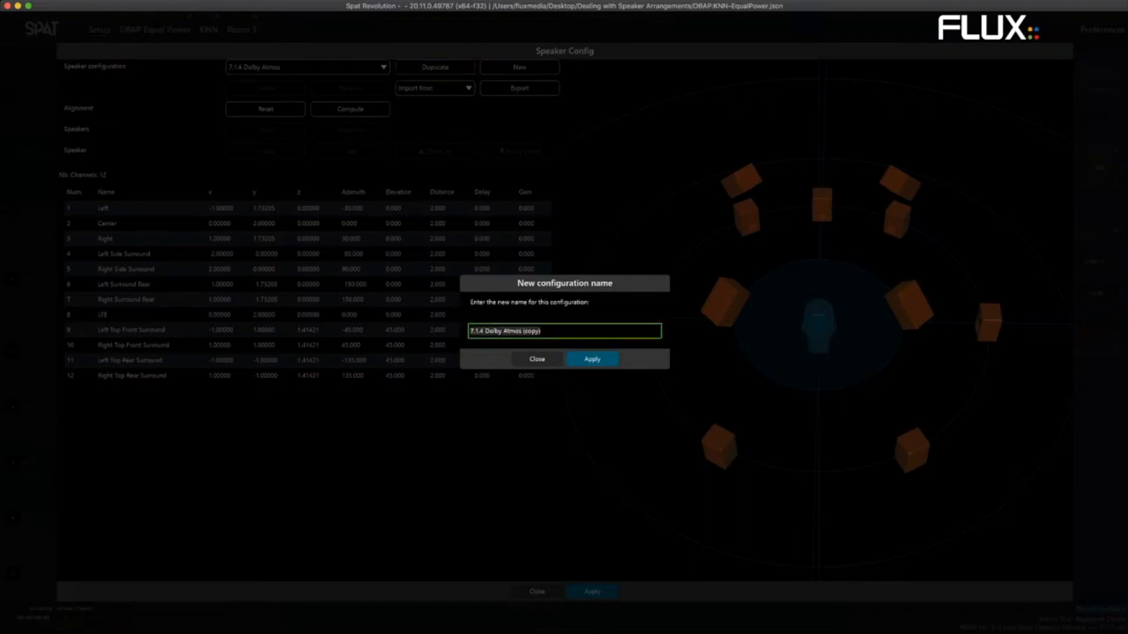
{"action": "key", "text": "Return"}
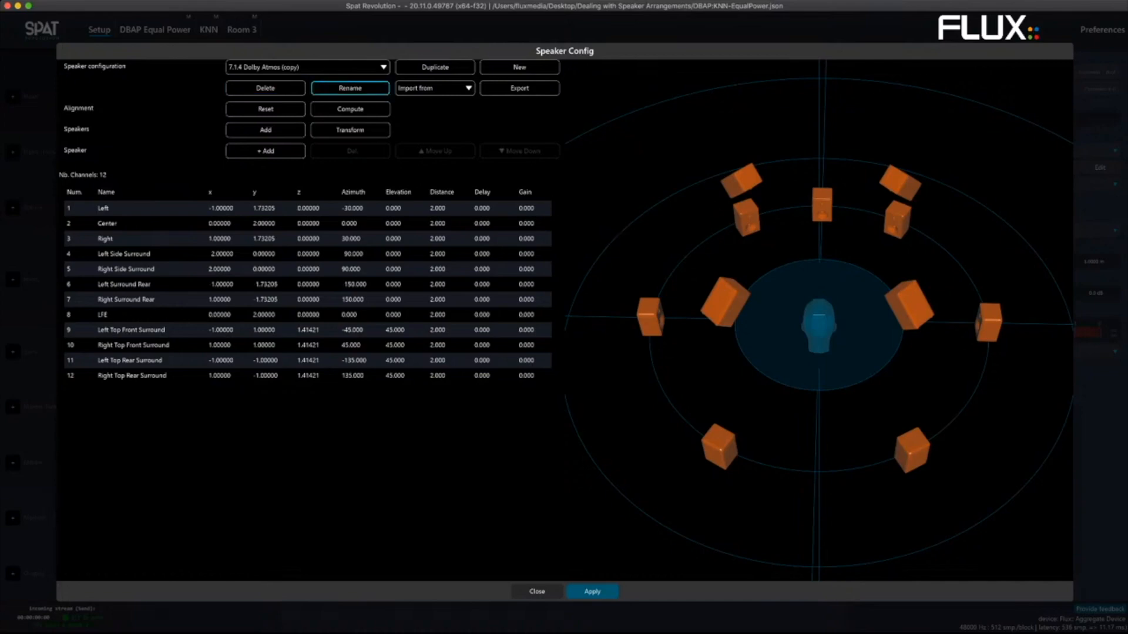
{"action": "left_click", "coordinate": [351, 88]}
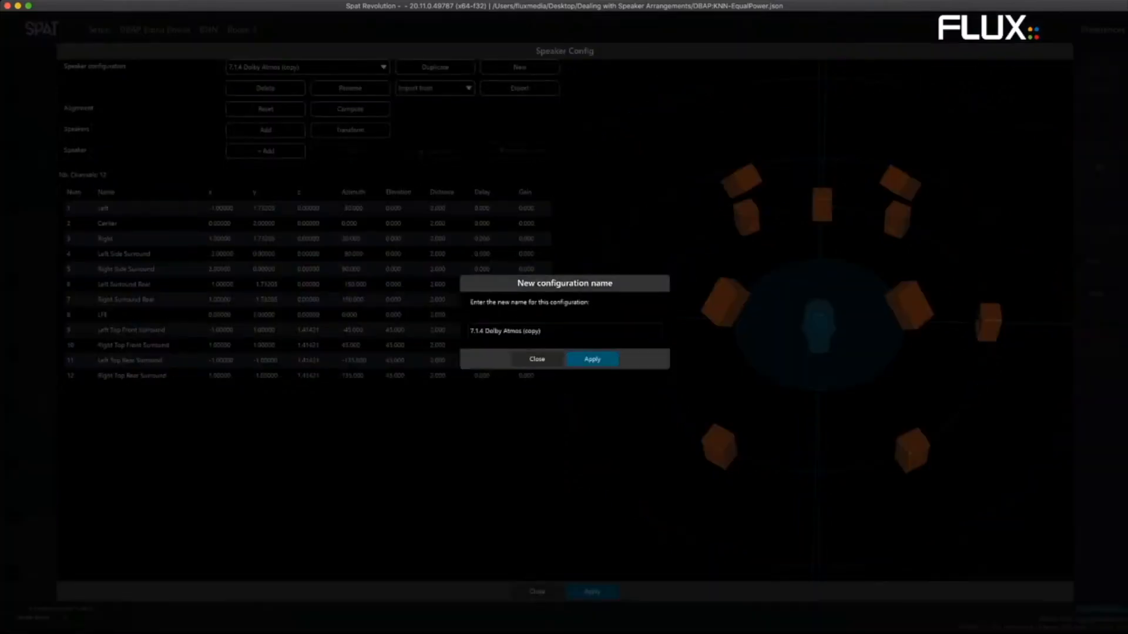
{"action": "key", "text": "Escape"}
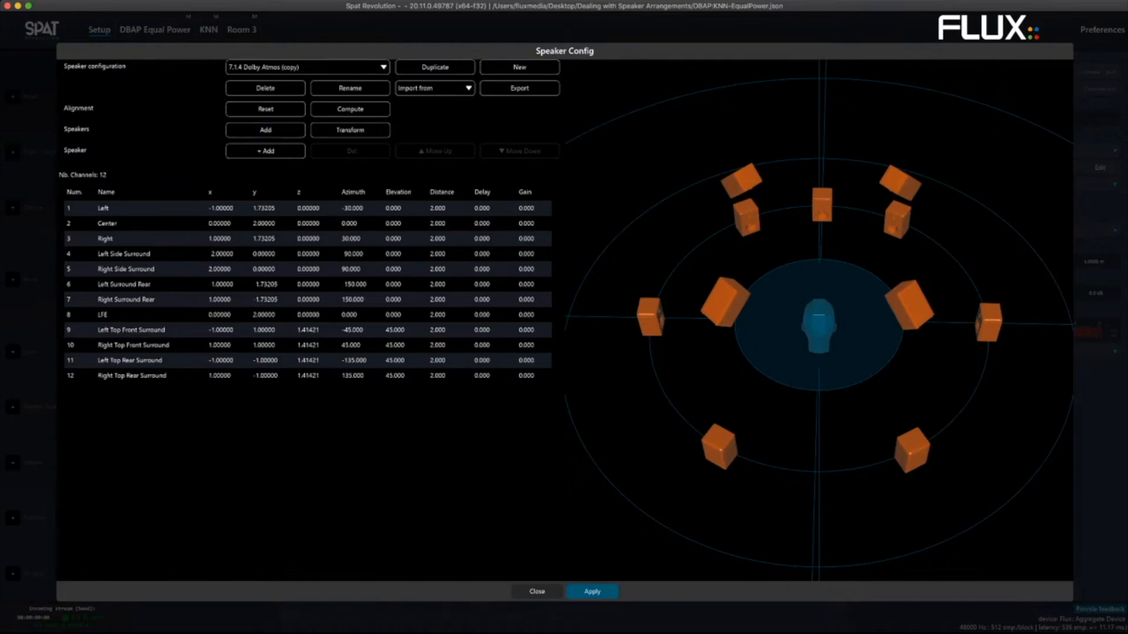
- Go through the x position values of the first six speakers in the duplicated configuration
{"action": "left_click", "coordinate": [221, 208]}
{"action": "double_click", "coordinate": [228, 223]}
{"action": "left_click", "coordinate": [228, 239]}
{"action": "left_click", "coordinate": [228, 254]}
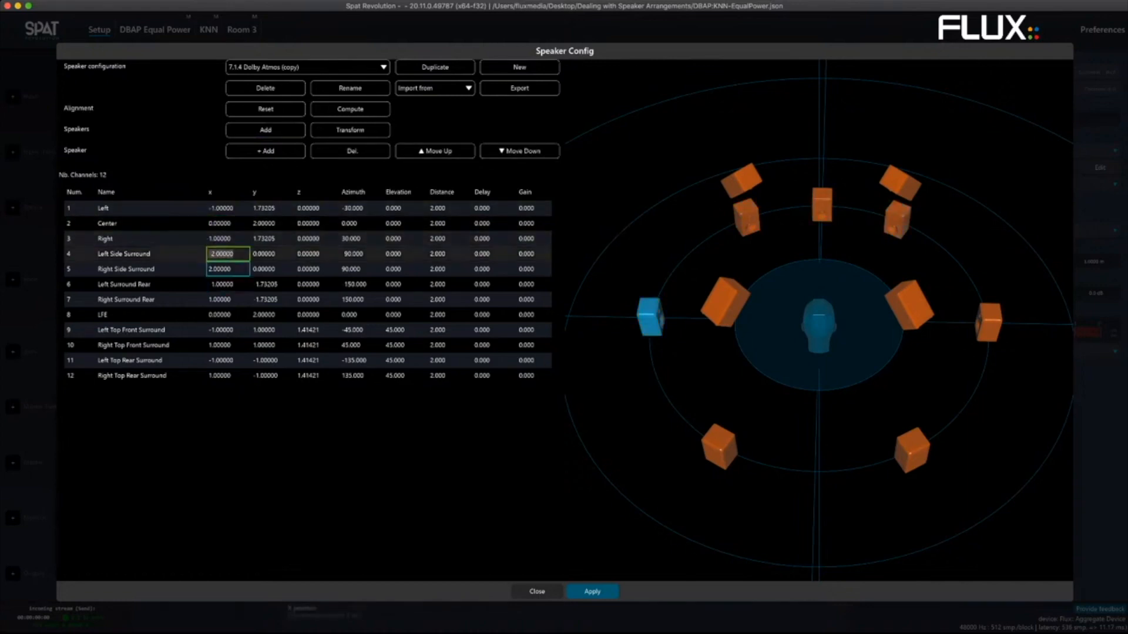
{"action": "left_click", "coordinate": [228, 269]}
{"action": "left_click", "coordinate": [227, 284]}
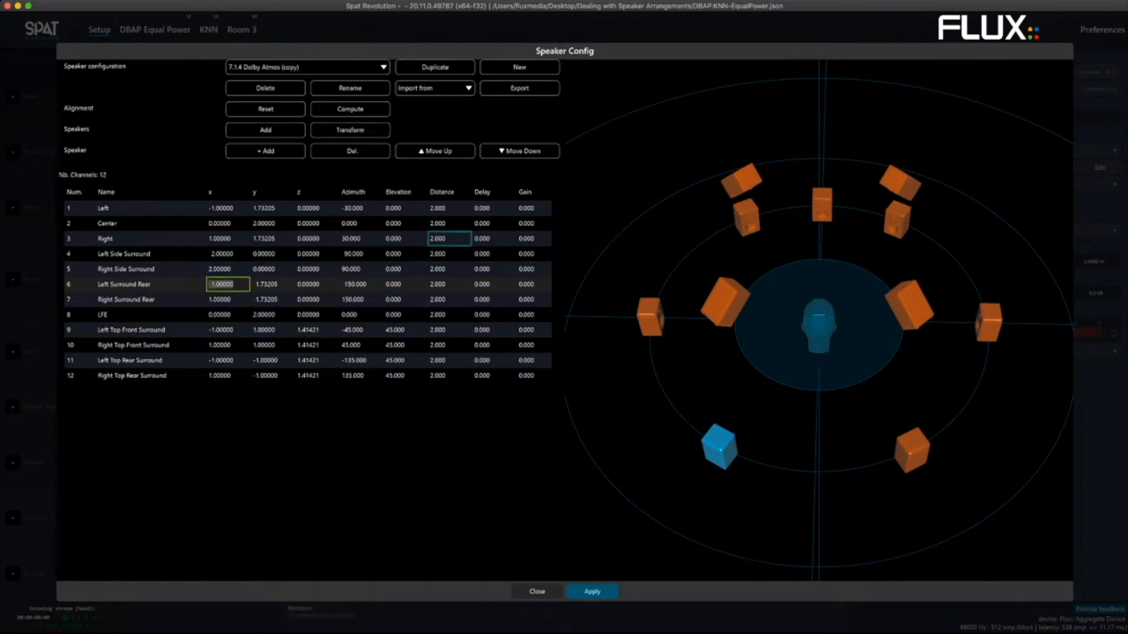
- Create a new empty speaker configuration named "Webinar"
{"action": "left_click", "coordinate": [519, 67]}
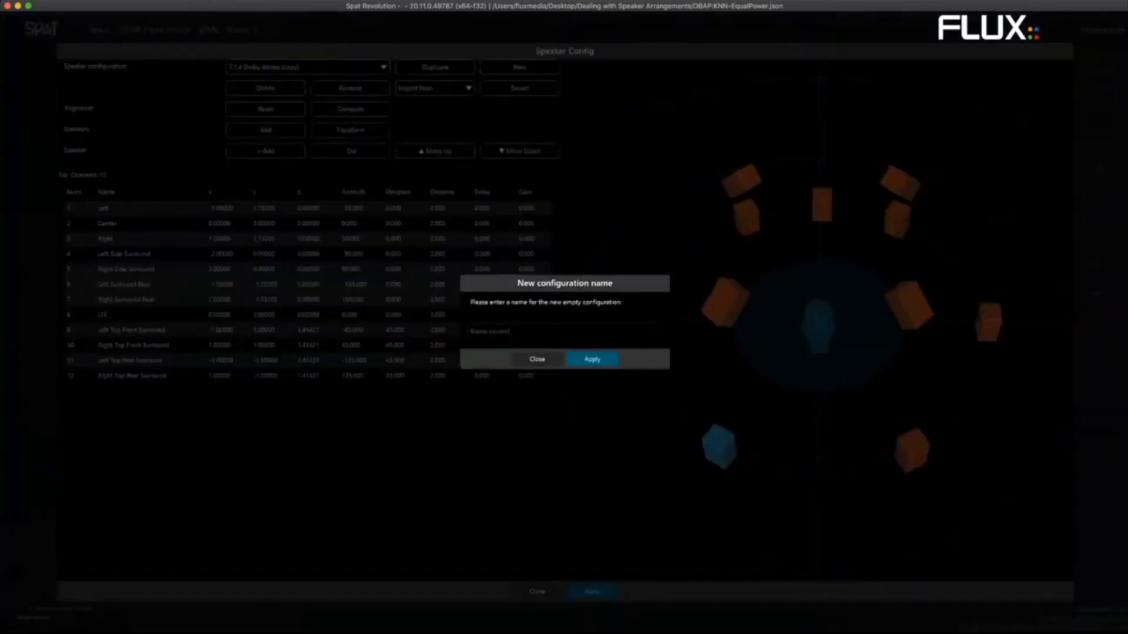
{"action": "left_click", "coordinate": [564, 330]}
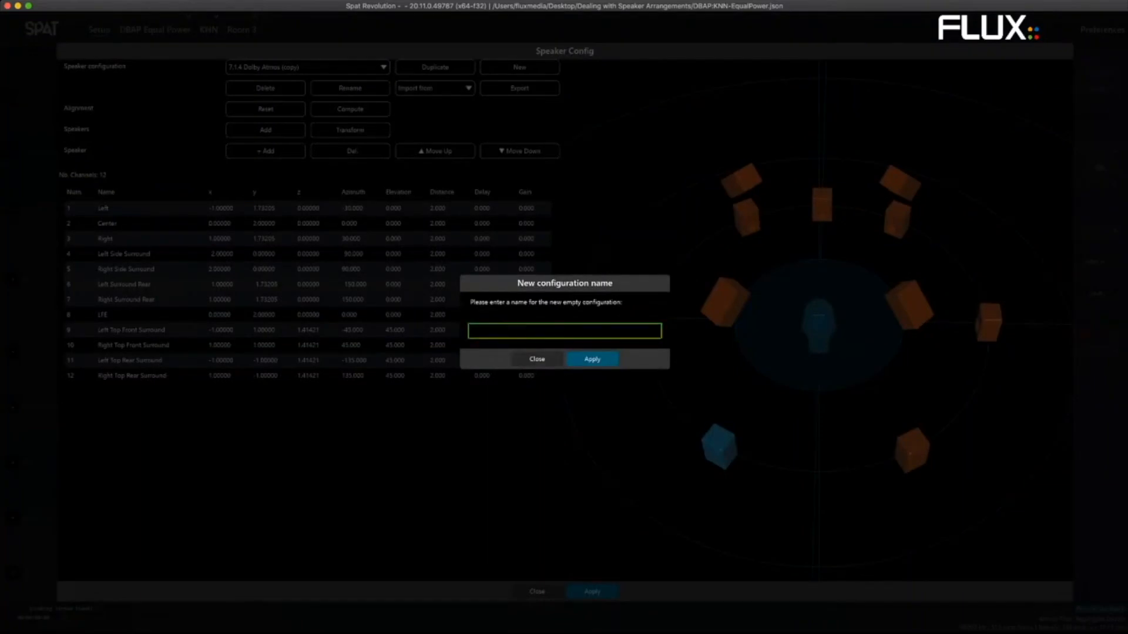
{"action": "type", "text": "Webinar"}
{"action": "key", "text": "Return"}
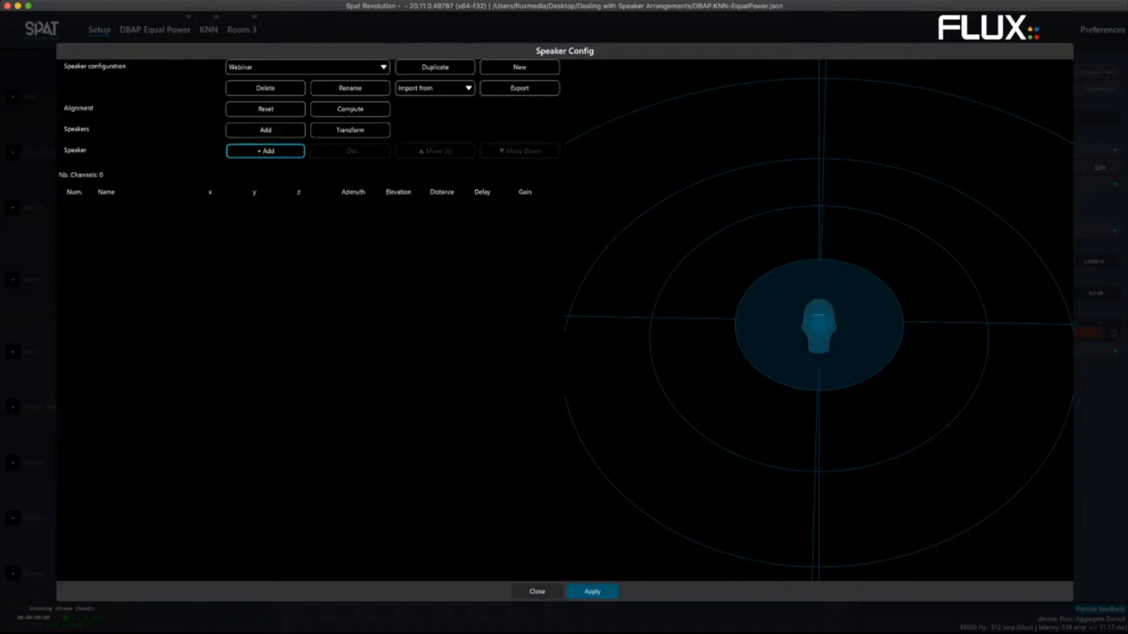
- Add six speakers to the Webinar configuration
{"action": "left_click", "coordinate": [265, 151]}
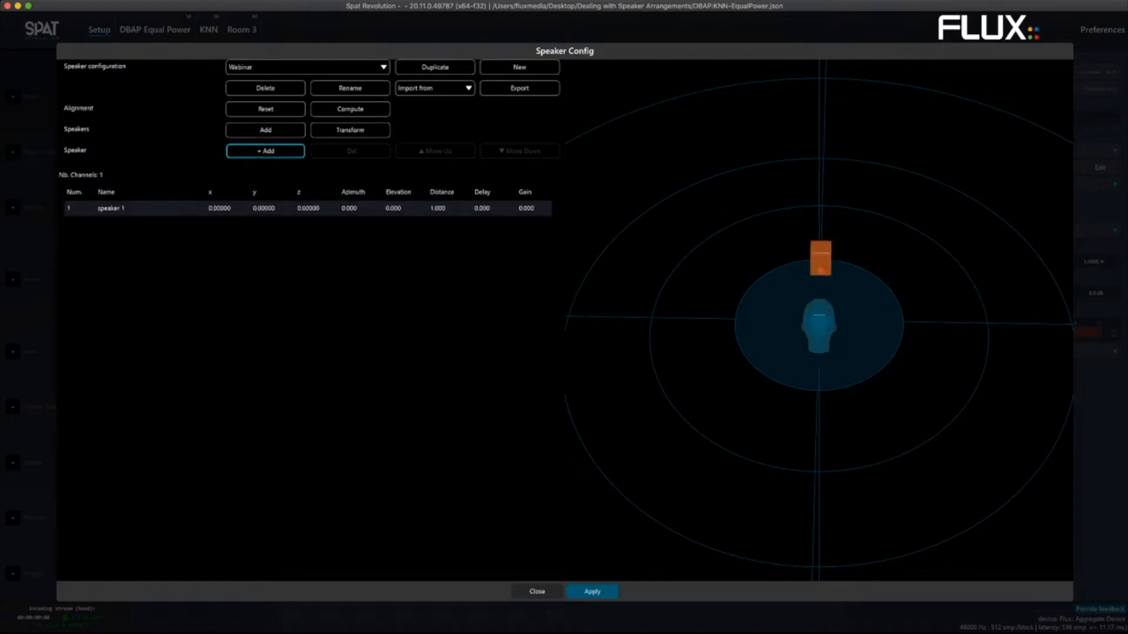
{"action": "left_click", "coordinate": [265, 151]}
{"action": "left_click", "coordinate": [265, 151]}
{"action": "left_click", "coordinate": [265, 151]}
{"action": "left_click", "coordinate": [264, 151]}
{"action": "left_click", "coordinate": [265, 151]}
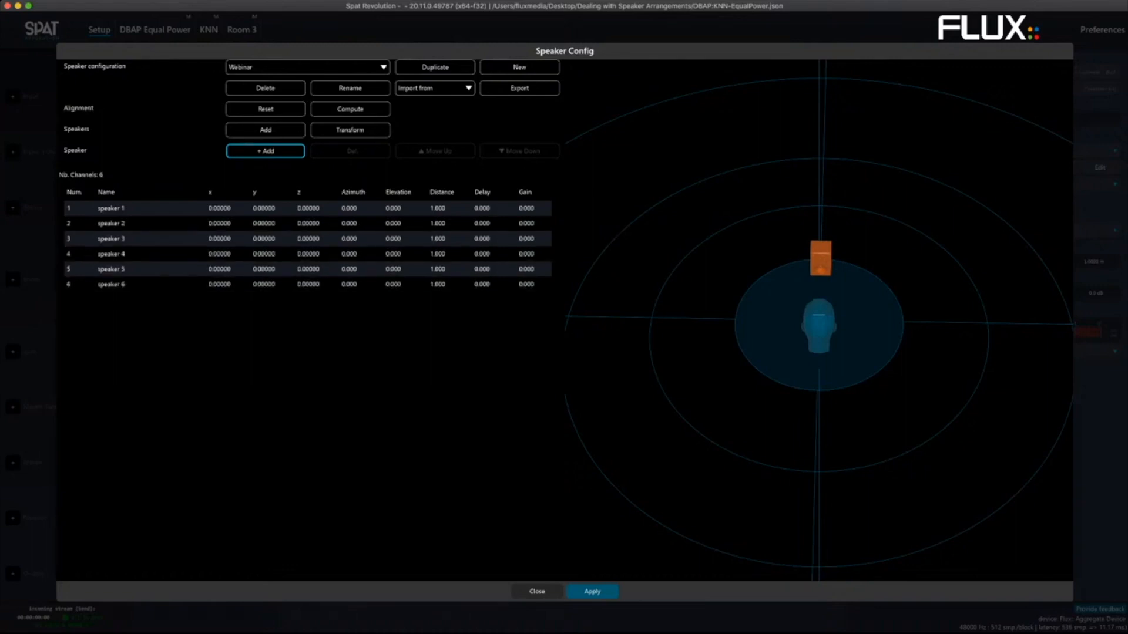
- Set speaker 1's x position to 1 and its y position to 2
{"action": "double_click", "coordinate": [226, 209]}
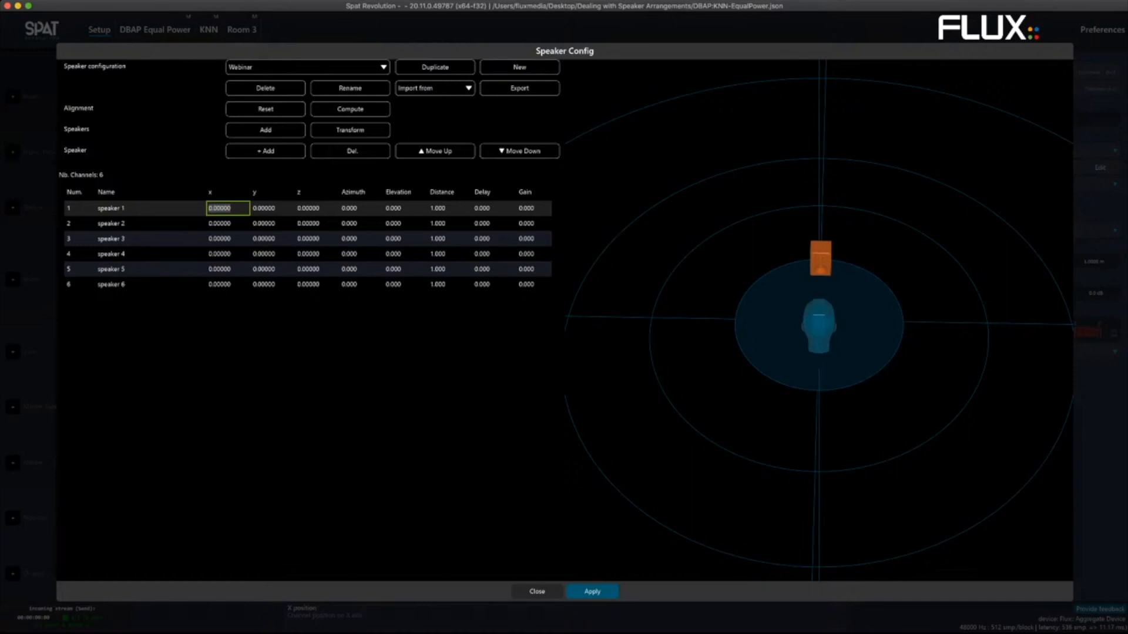
{"action": "type", "text": "1"}
{"action": "key", "text": "Return"}
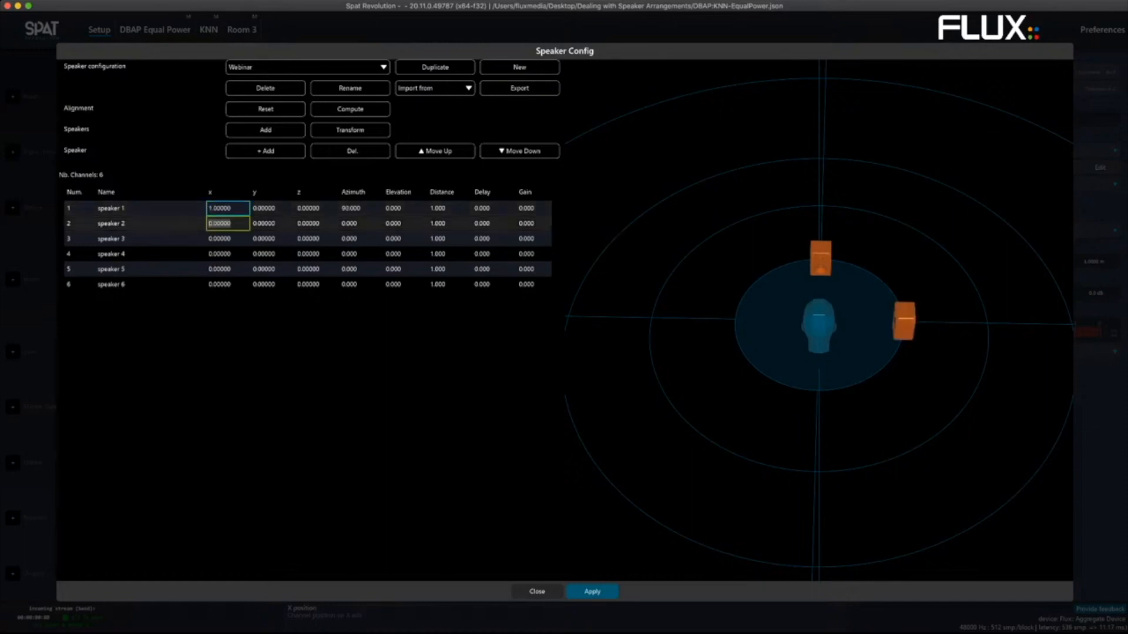
{"action": "left_click", "coordinate": [271, 209]}
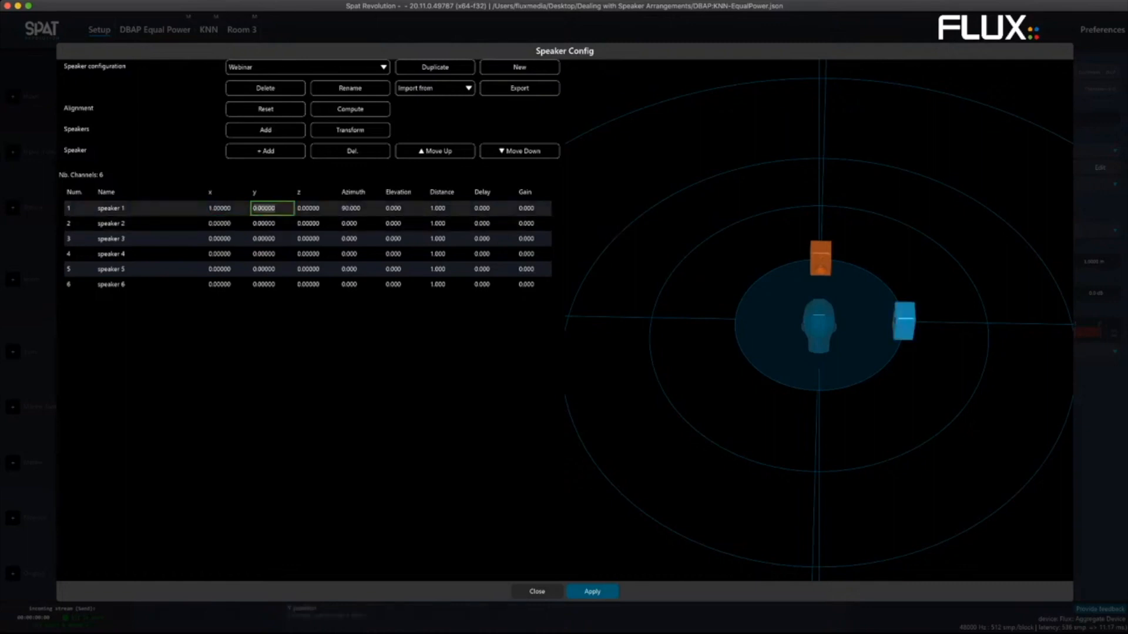
{"action": "type", "text": "2"}
{"action": "key", "text": "Return"}
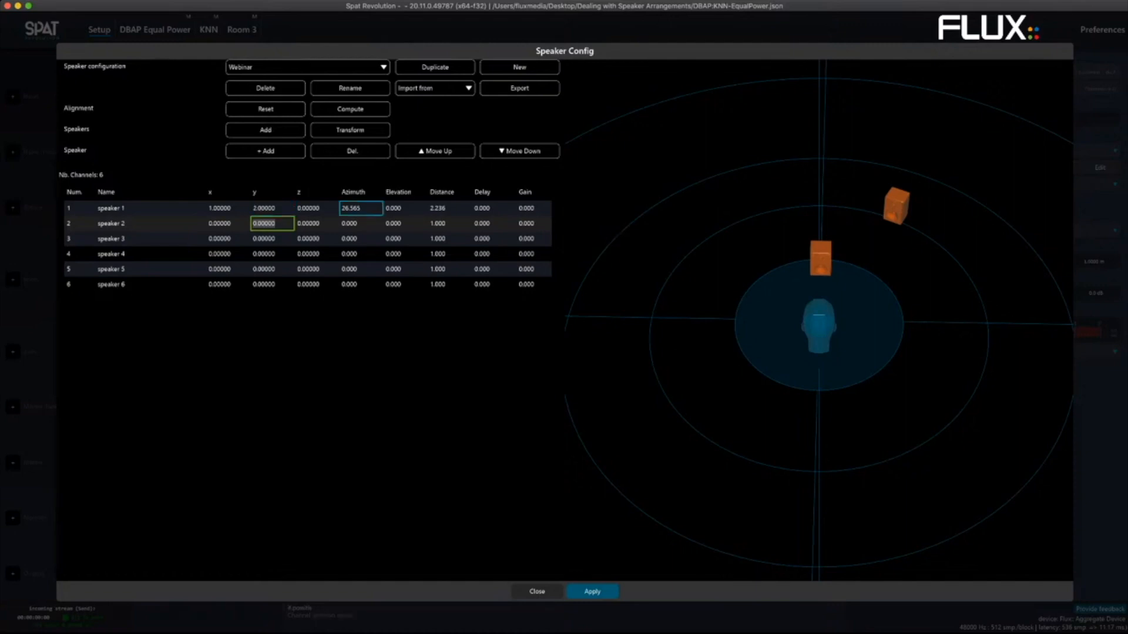
- Set speaker 1's azimuth to 30 degrees
{"action": "left_click", "coordinate": [361, 209]}
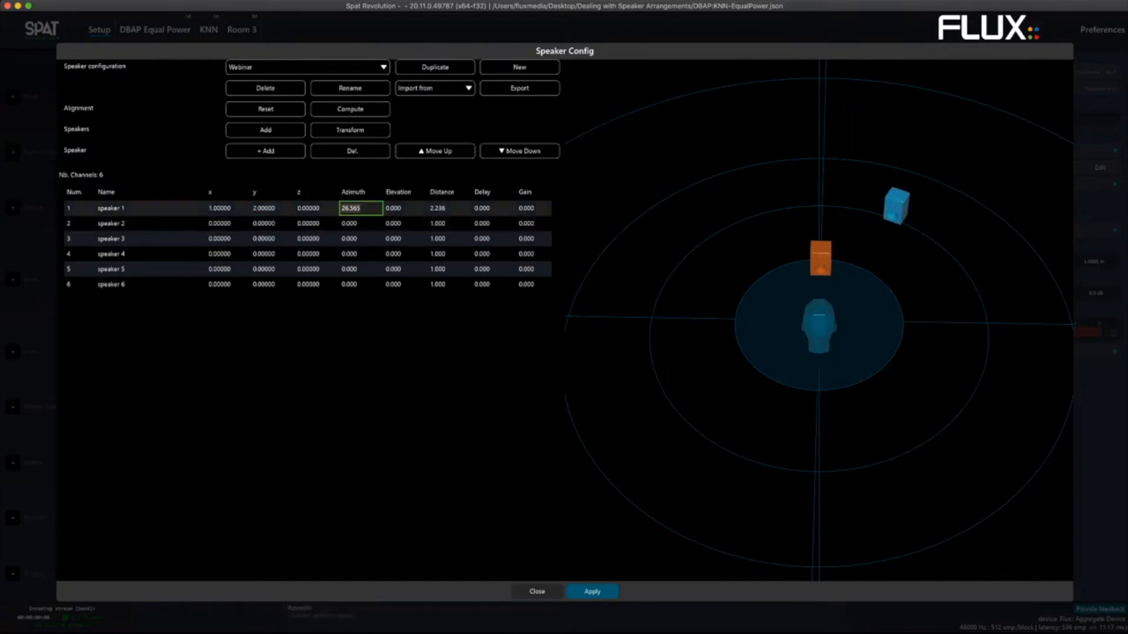
{"action": "type", "text": "30"}
{"action": "key", "text": "Return"}
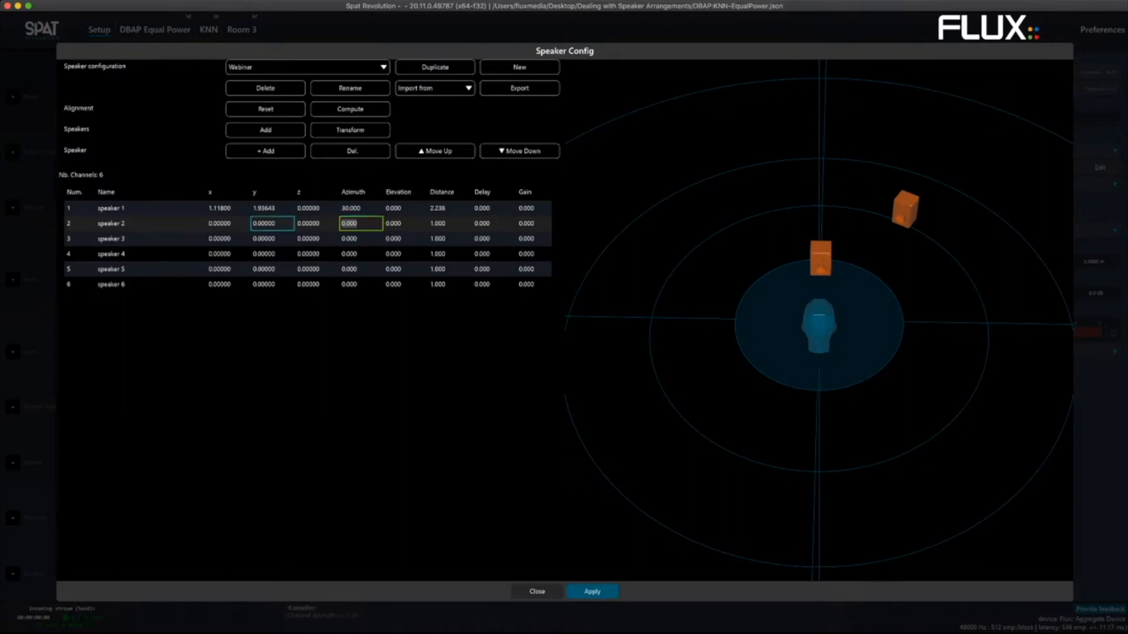
- Set speaker 2's azimuth to -30 degrees
{"action": "left_click", "coordinate": [227, 224]}
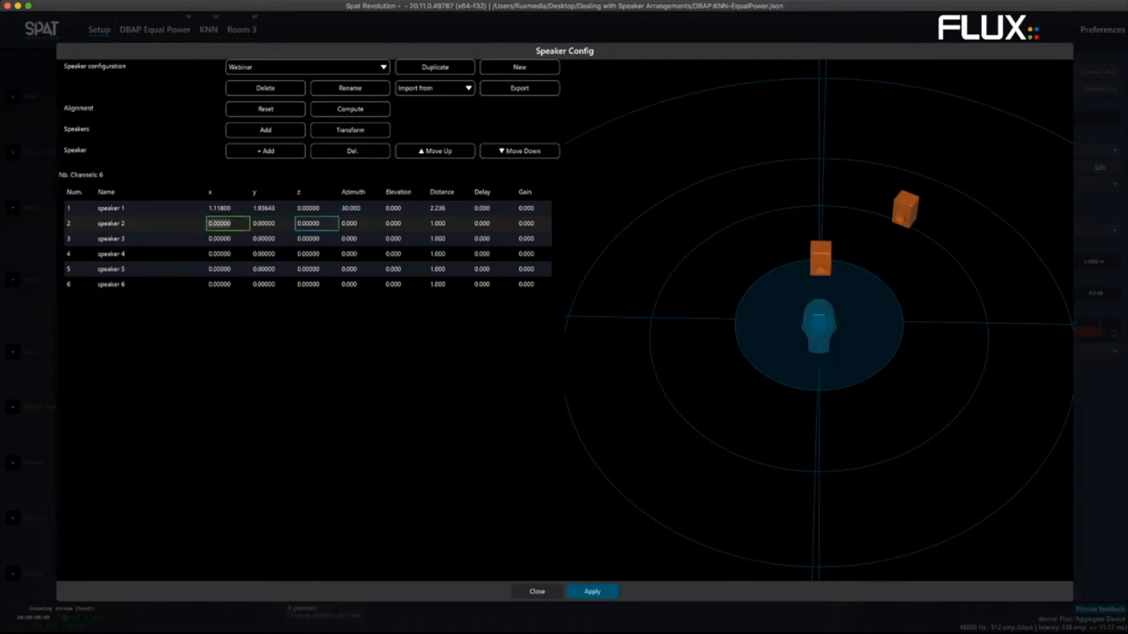
{"action": "left_click", "coordinate": [361, 224]}
{"action": "type", "text": "-30"}
{"action": "key", "text": "Return"}
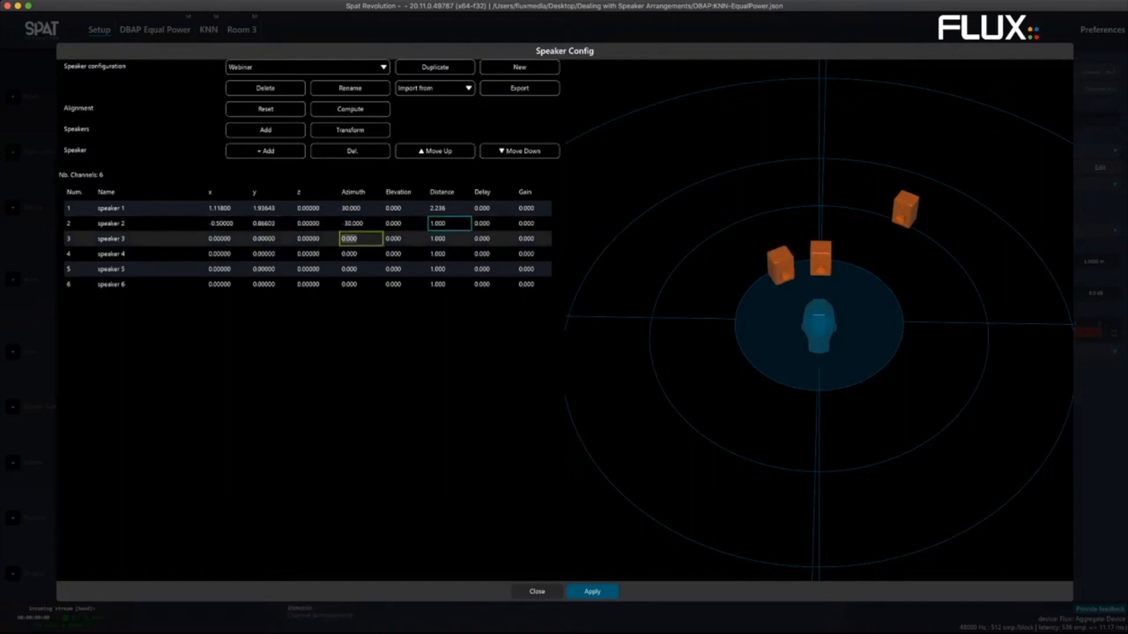
- Copy speaker 1's distance of 2.236 to speaker 2
{"action": "left_click", "coordinate": [450, 210]}
{"action": "key", "text": "super+c"}
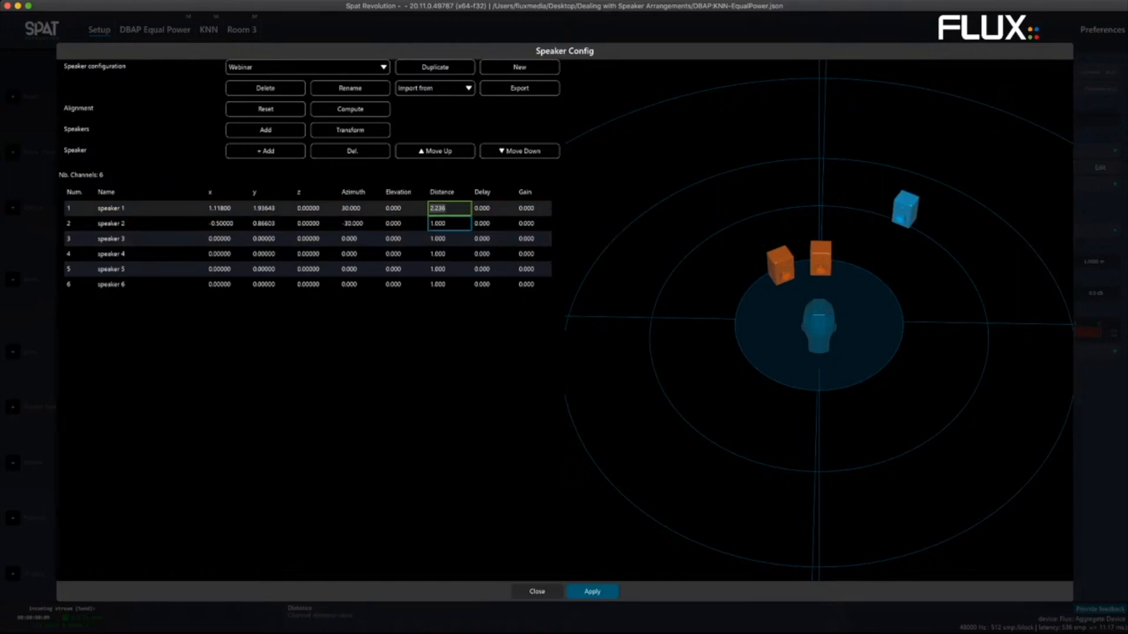
{"action": "left_click", "coordinate": [449, 224]}
{"action": "key", "text": "super+v"}
{"action": "left_click", "coordinate": [449, 309]}
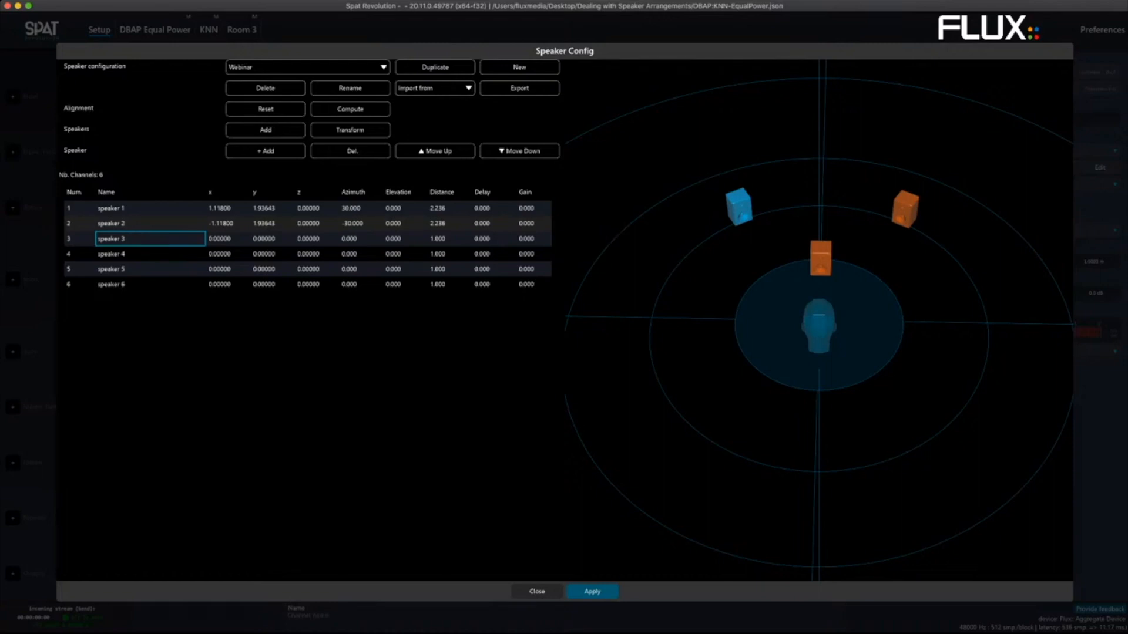
- Set speaker 3's x position to 3
{"action": "double_click", "coordinate": [150, 238]}
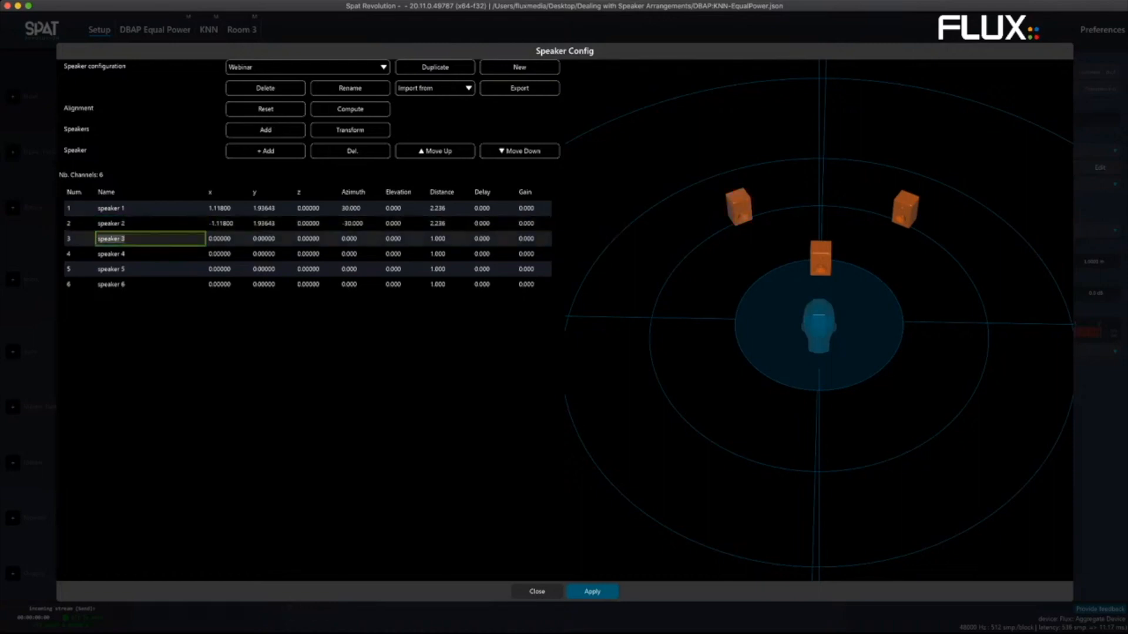
{"action": "left_click", "coordinate": [149, 208]}
{"action": "left_click", "coordinate": [150, 223]}
{"action": "left_click", "coordinate": [150, 238]}
{"action": "left_click", "coordinate": [227, 239]}
{"action": "type", "text": "3"}
{"action": "key", "text": "Return"}
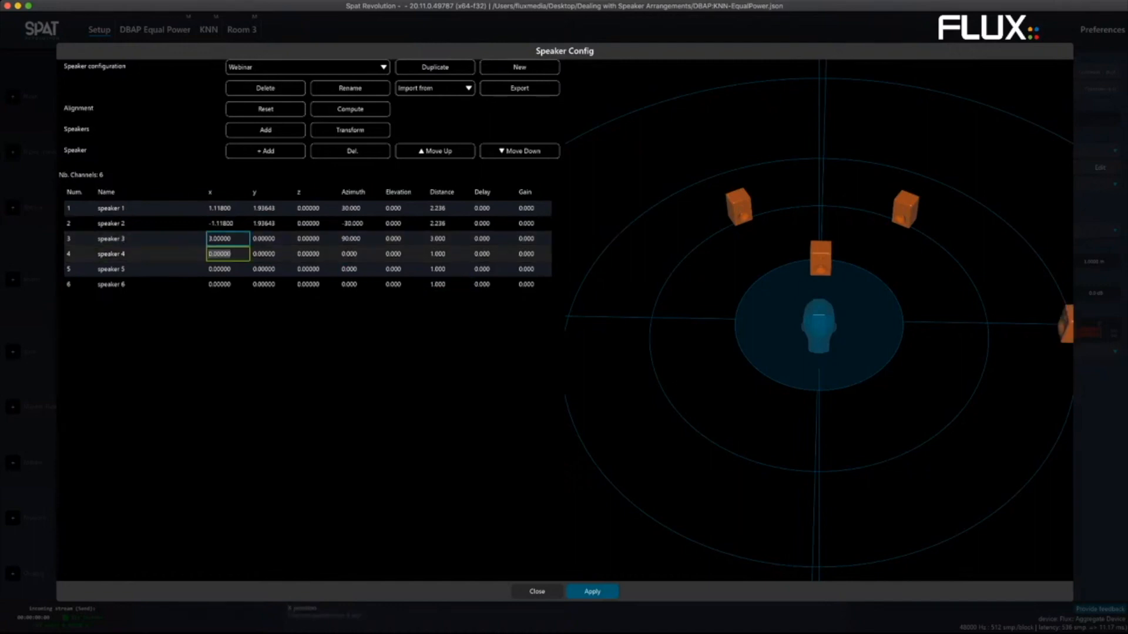
{"action": "left_click", "coordinate": [150, 239]}
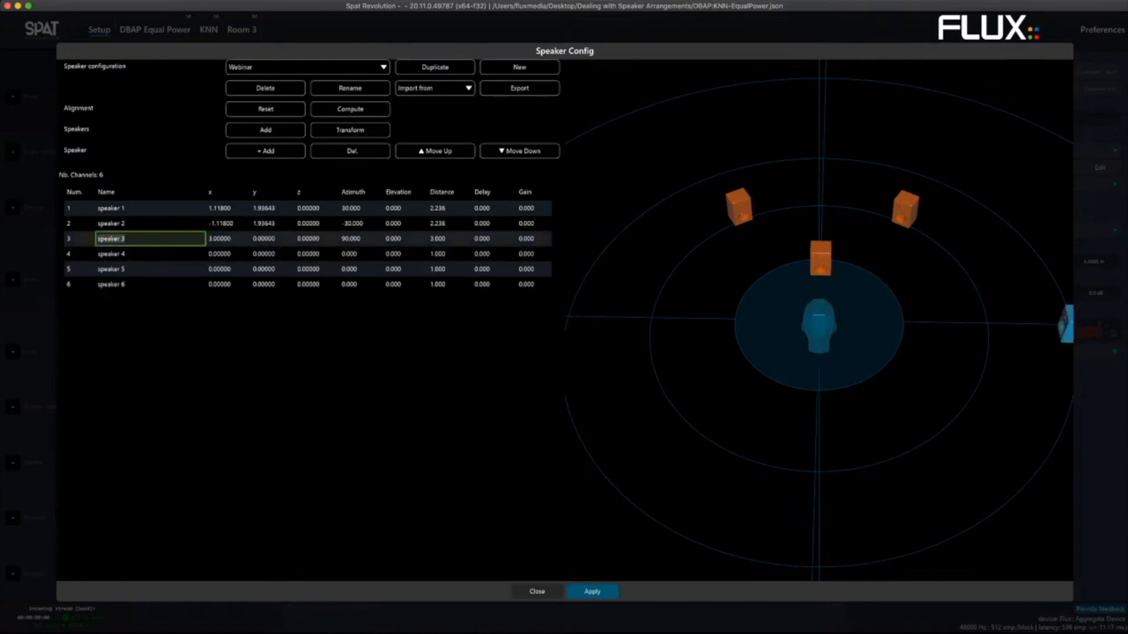
{"action": "left_click_drag", "start_coordinate": [818, 353], "coordinate": [789, 351]}
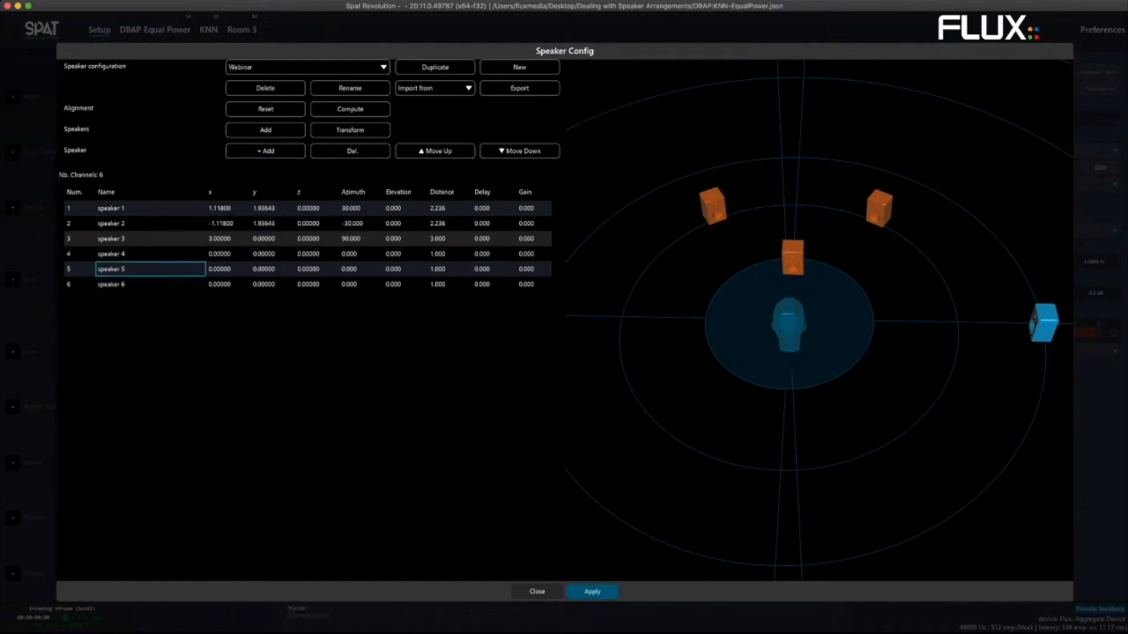
- Reorder the Webinar arrangement so speaker 6 becomes the first channel in the speaker list
{"action": "left_click", "coordinate": [150, 284]}
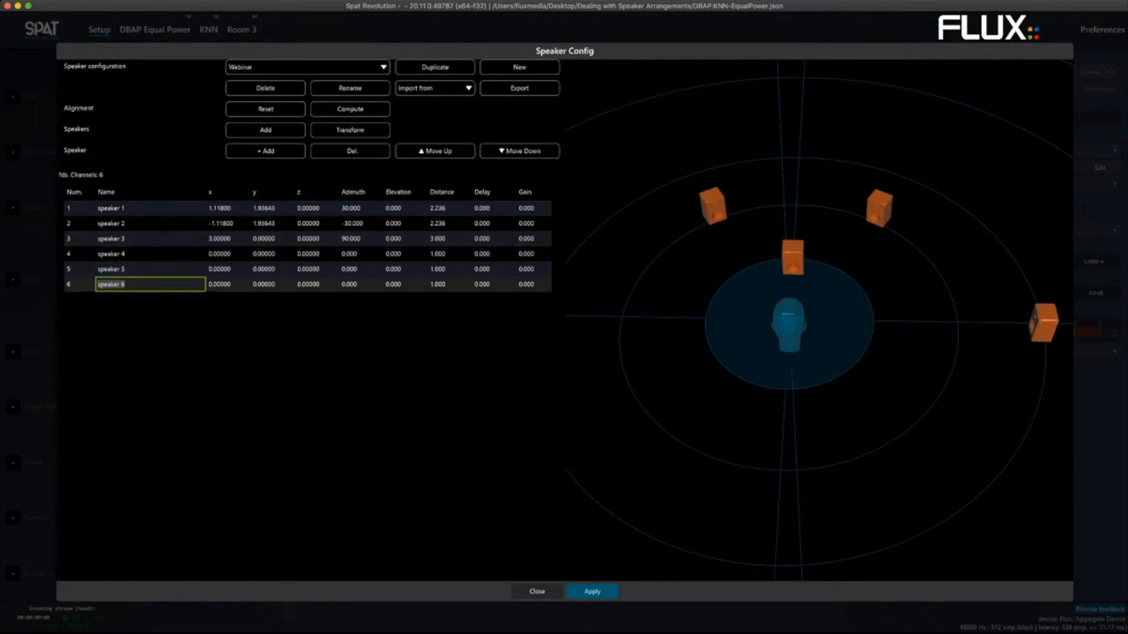
{"action": "left_click", "coordinate": [435, 151]}
{"action": "left_click", "coordinate": [435, 151]}
{"action": "left_click", "coordinate": [435, 151]}
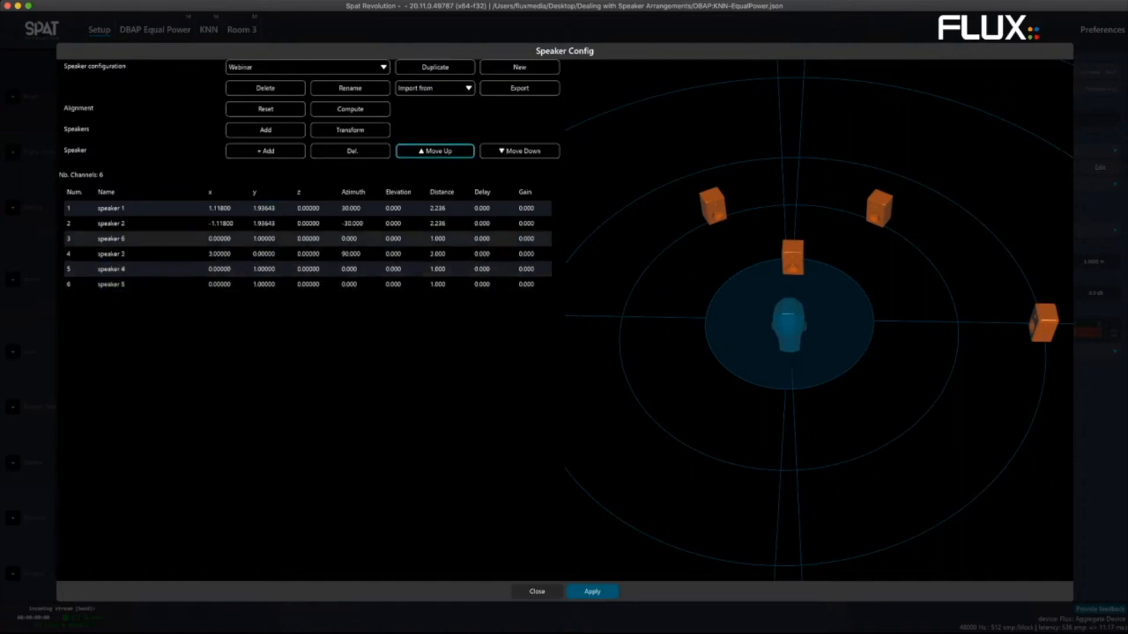
{"action": "left_click", "coordinate": [434, 151]}
{"action": "left_click", "coordinate": [435, 151]}
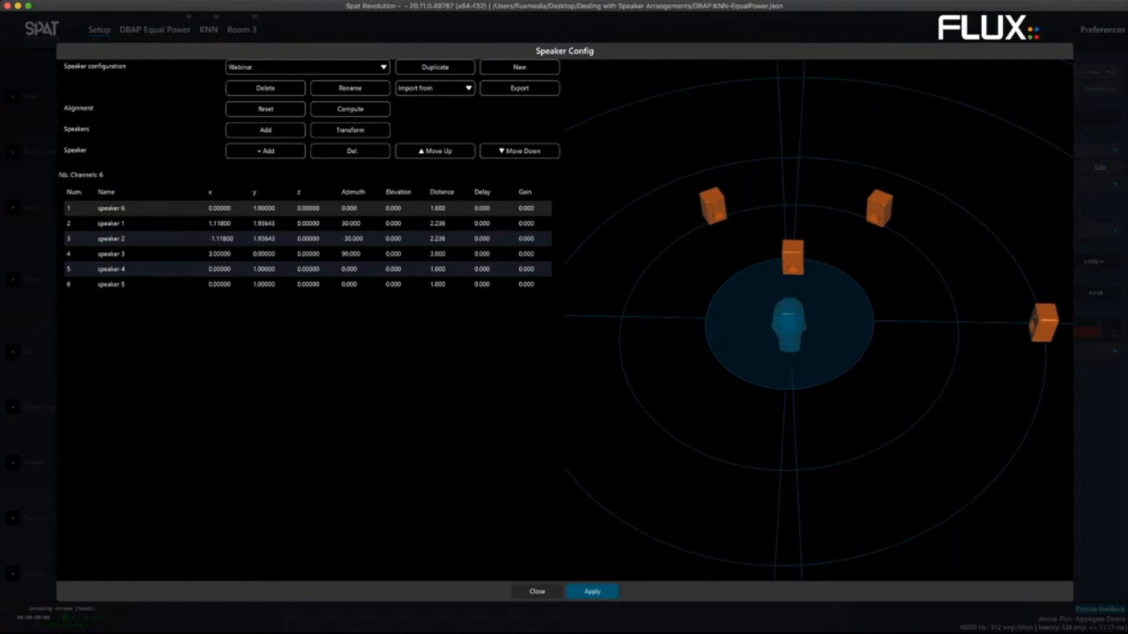
- Delete speaker 1 from the Webinar arrangement and apply the edited configuration
{"action": "left_click", "coordinate": [228, 269]}
{"action": "double_click", "coordinate": [150, 224]}
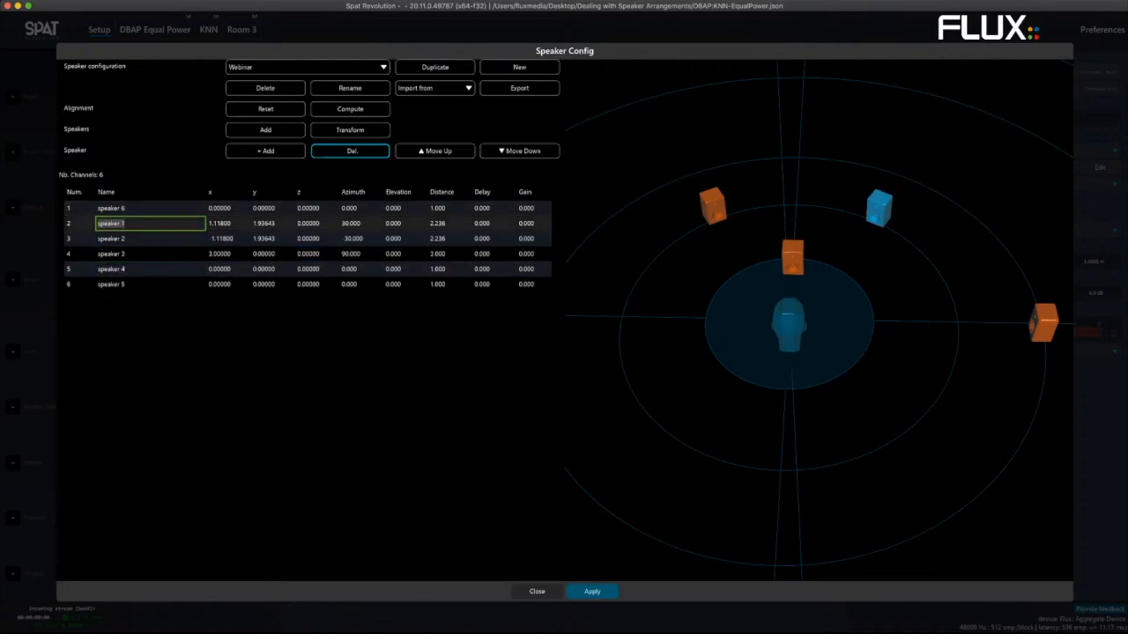
{"action": "left_click", "coordinate": [350, 151]}
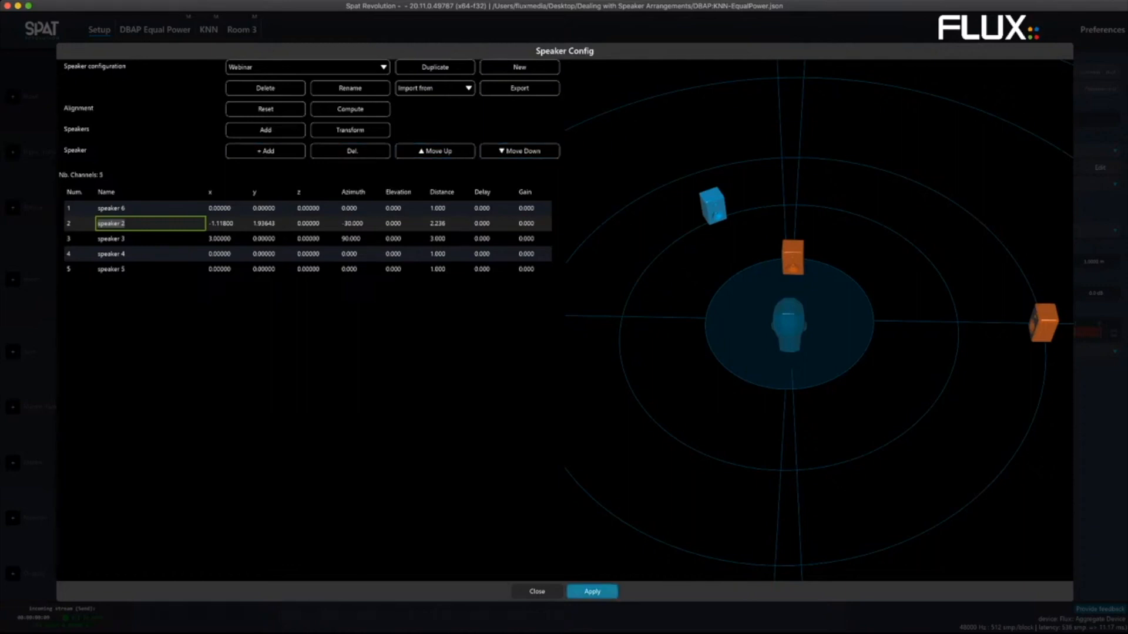
{"action": "left_click", "coordinate": [593, 592]}
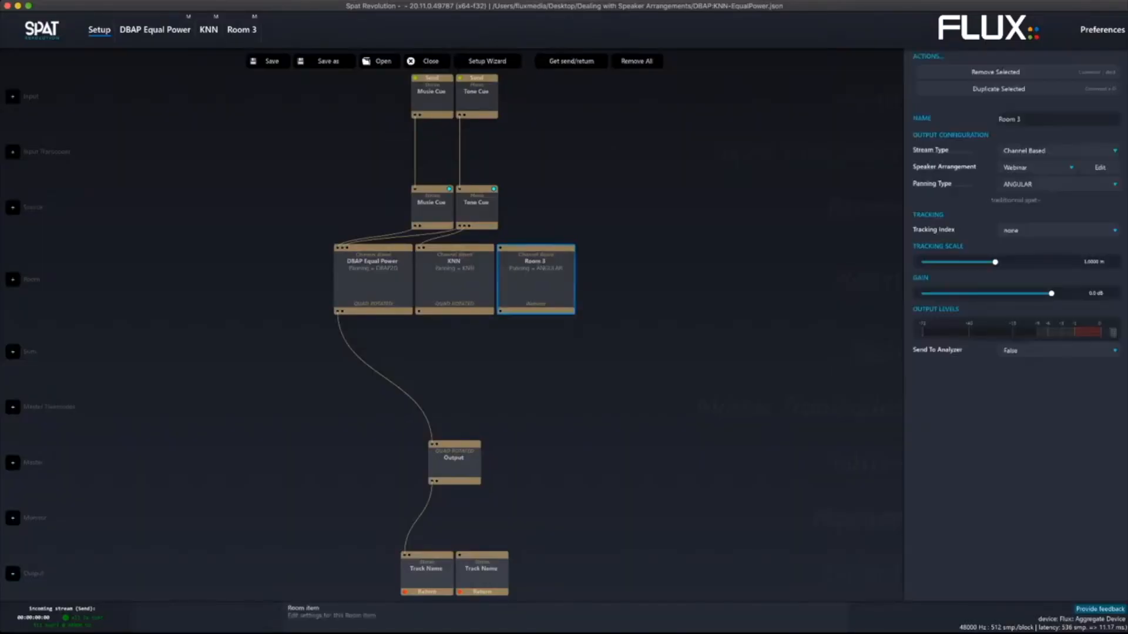
- Inspect the applied speaker layout in the Room 3 view
{"action": "left_click", "coordinate": [241, 30]}
{"action": "scroll", "coordinate": [605, 329], "scroll_direction": "up", "scroll_amount": 5}
{"action": "scroll", "coordinate": [605, 329], "scroll_direction": "down", "scroll_amount": 6}
{"action": "scroll", "coordinate": [605, 329], "scroll_direction": "up", "scroll_amount": 2}
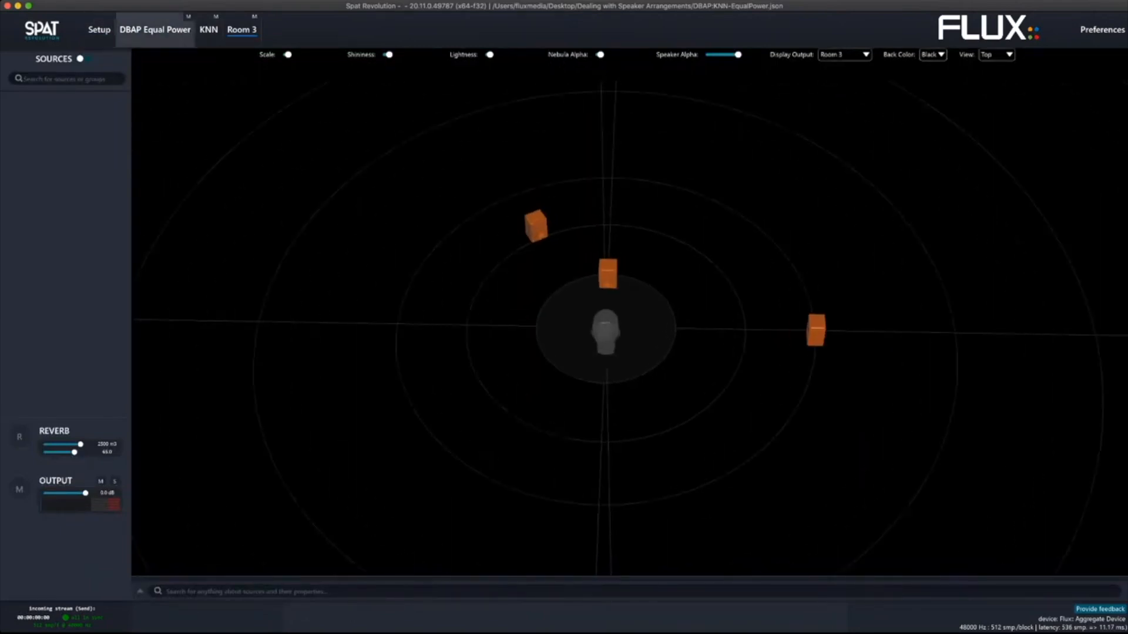
- Reopen Room 3's speaker arrangement for editing from the setup and delete all its remaining speakers
{"action": "left_click", "coordinate": [99, 29]}
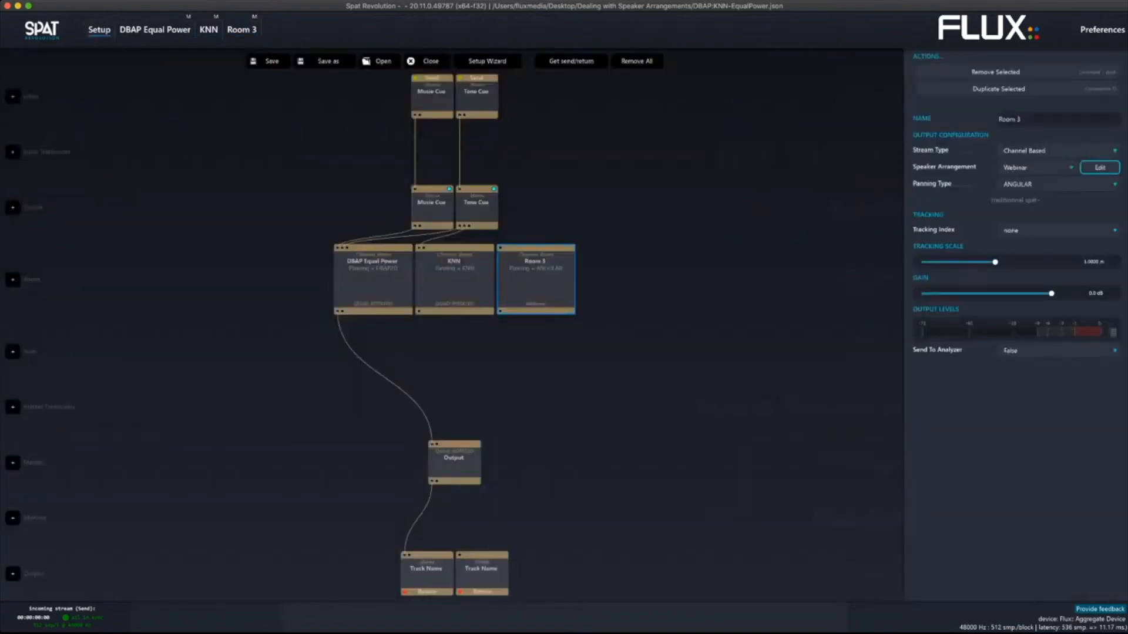
{"action": "left_click", "coordinate": [1101, 167]}
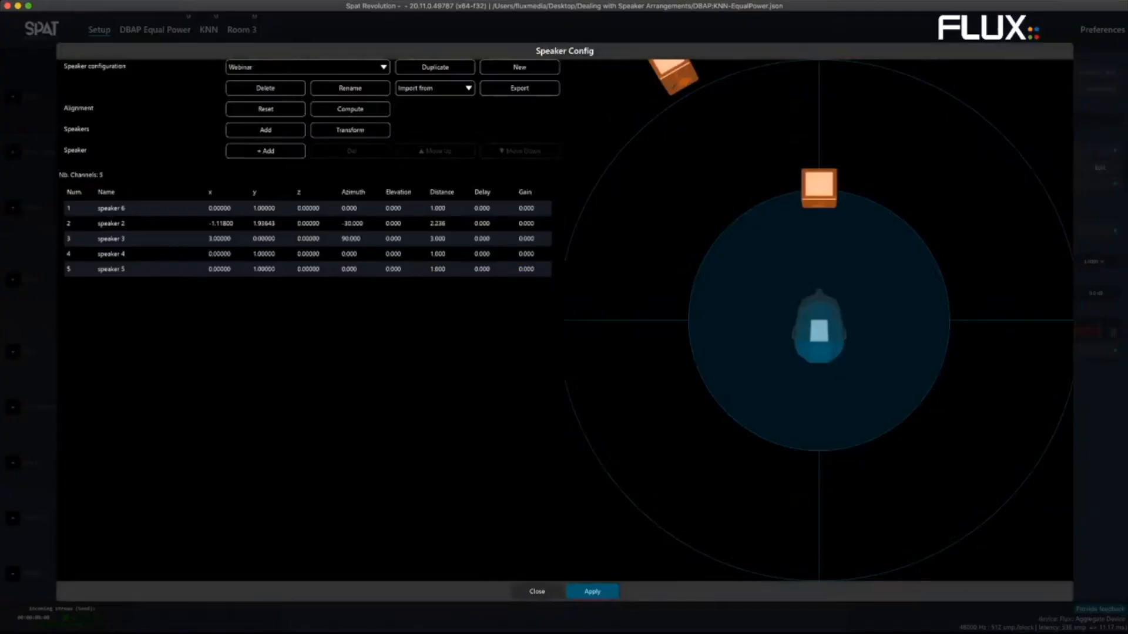
{"action": "left_click", "coordinate": [118, 269]}
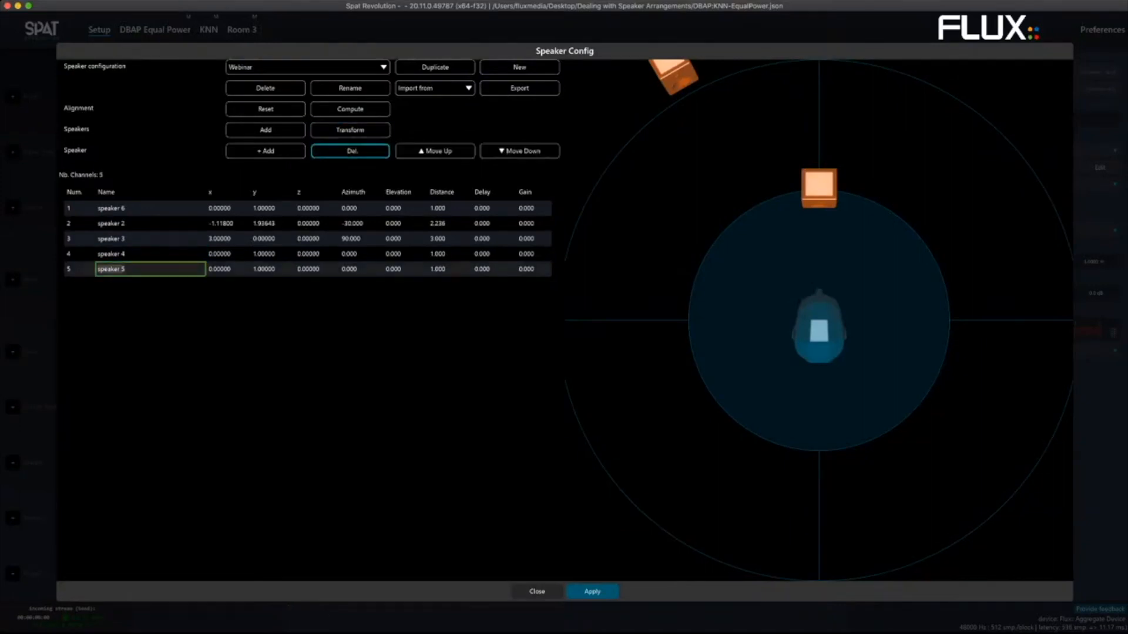
{"action": "left_click", "coordinate": [351, 151]}
{"action": "left_click", "coordinate": [117, 208]}
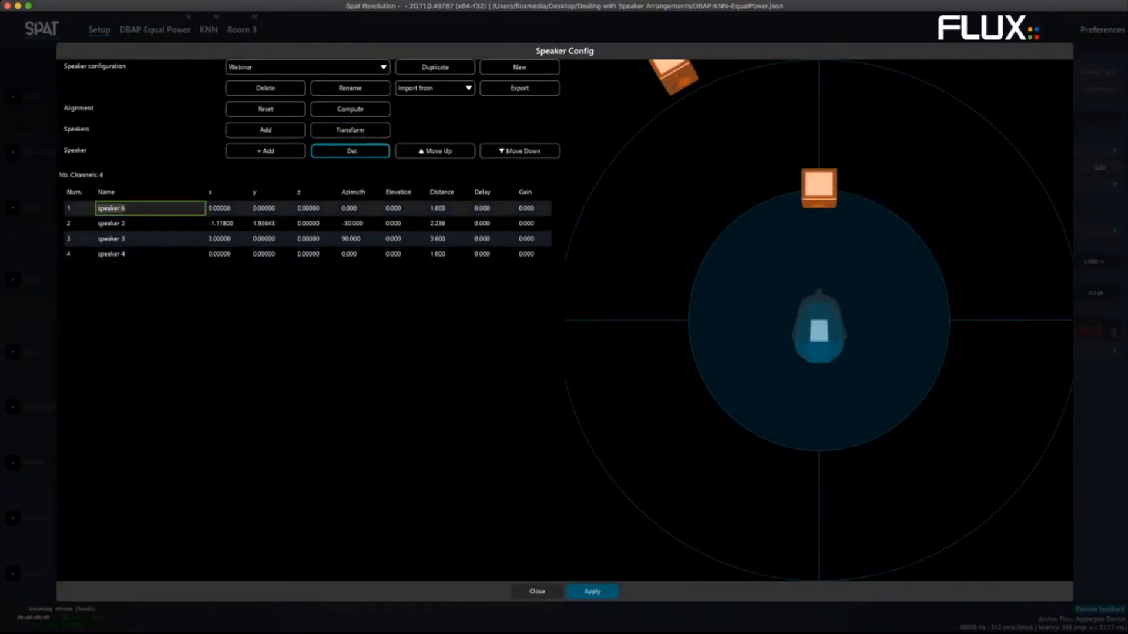
{"action": "left_click", "coordinate": [351, 151]}
{"action": "key", "text": "Delete"}
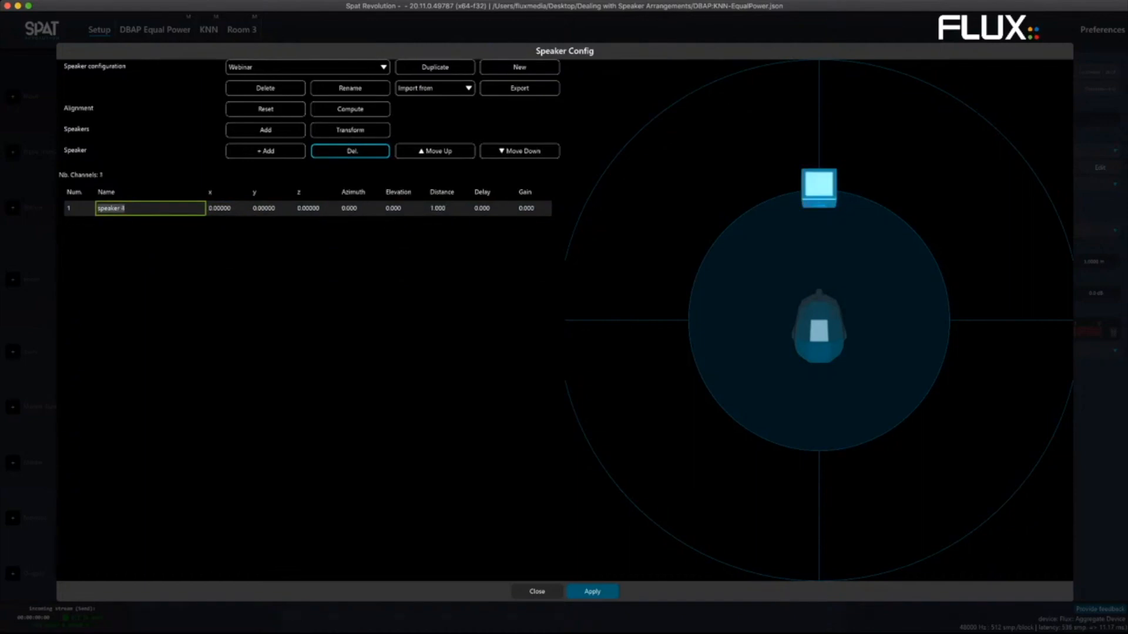
{"action": "key", "text": "Delete"}
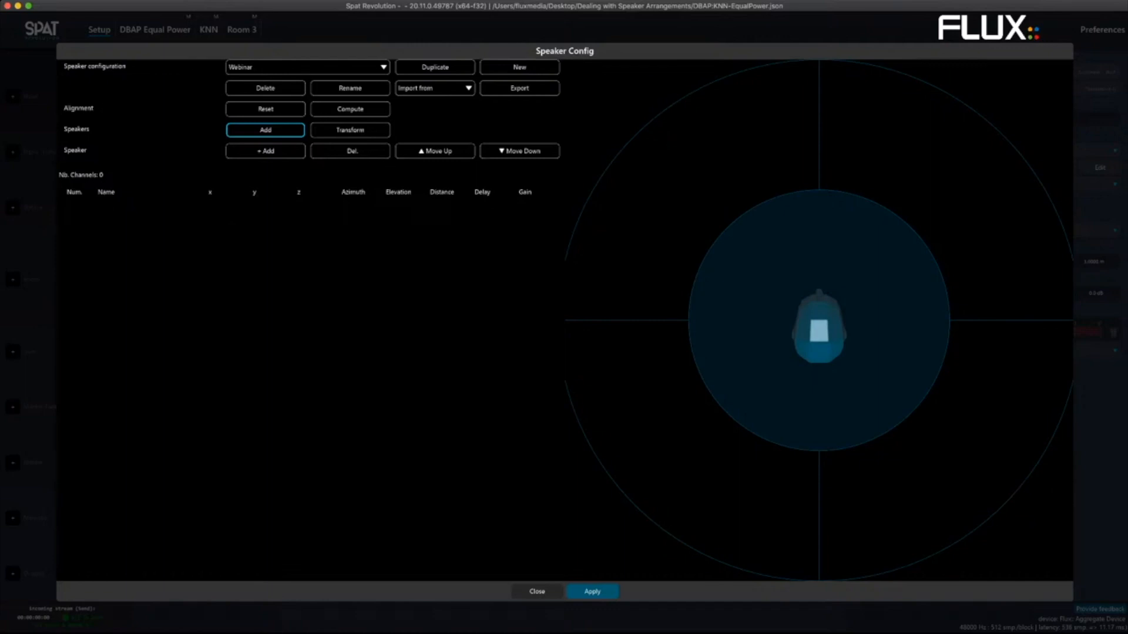
- Add 7 speakers in a linear uniform distribution along the X axis with 2 m spacing and 2 m distance
{"action": "left_click", "coordinate": [266, 129]}
{"action": "double_click", "coordinate": [598, 255]}
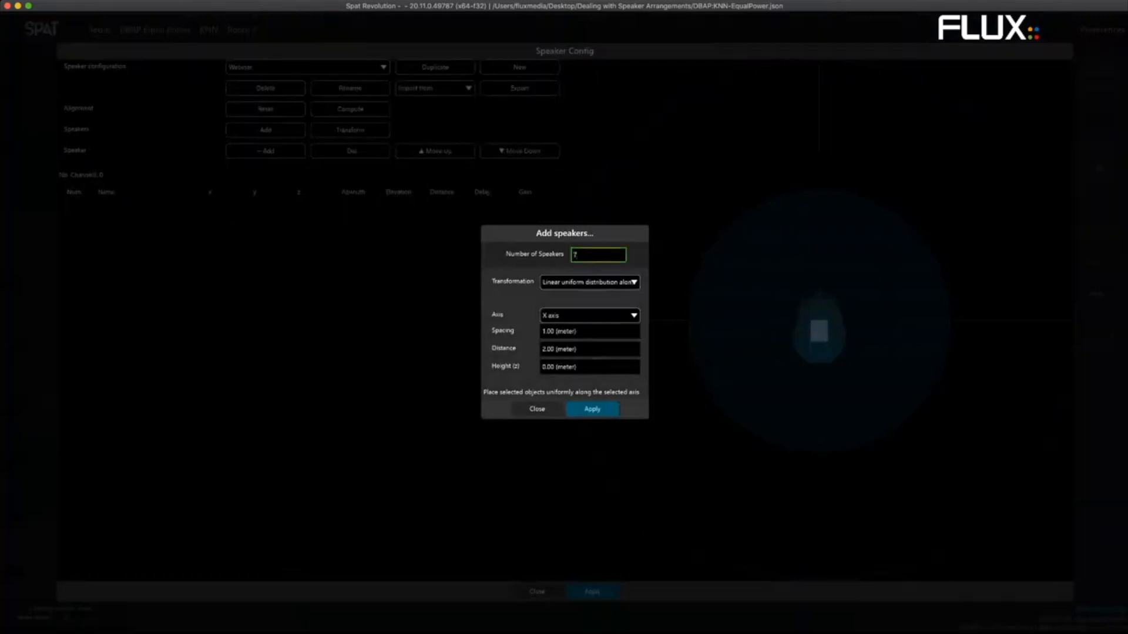
{"action": "left_click", "coordinate": [590, 282]}
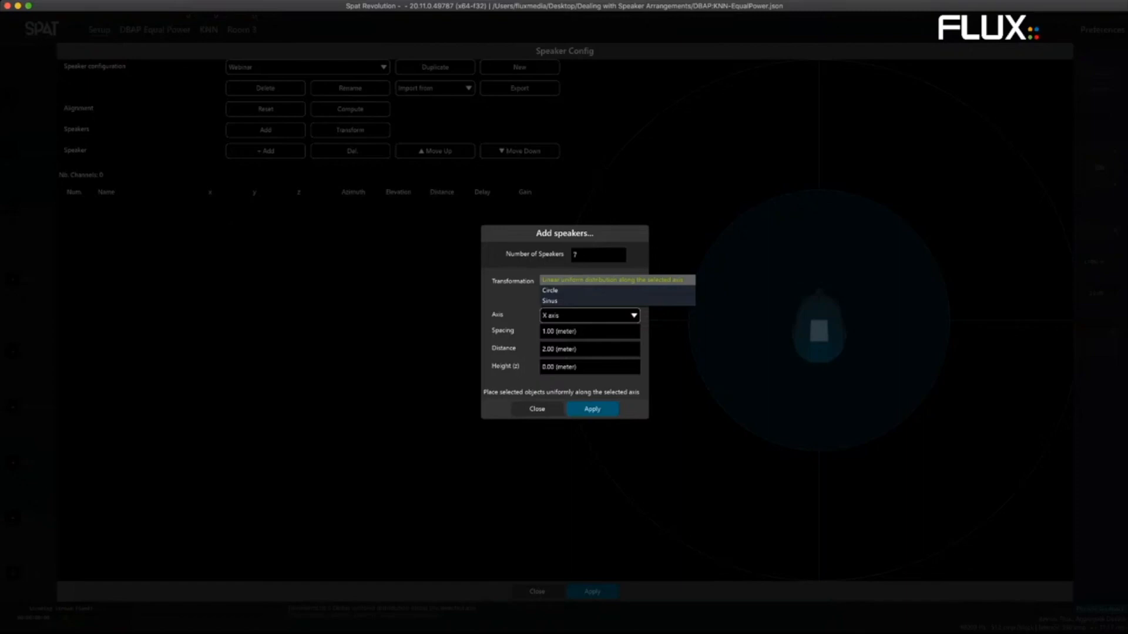
{"action": "left_click", "coordinate": [564, 290]}
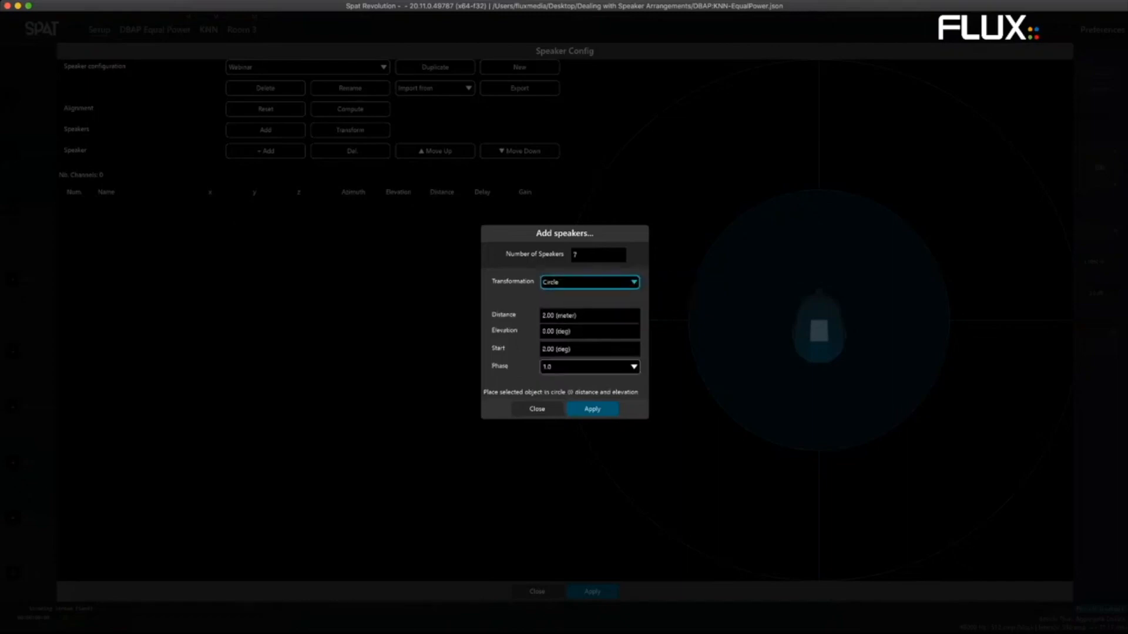
{"action": "left_click", "coordinate": [589, 282]}
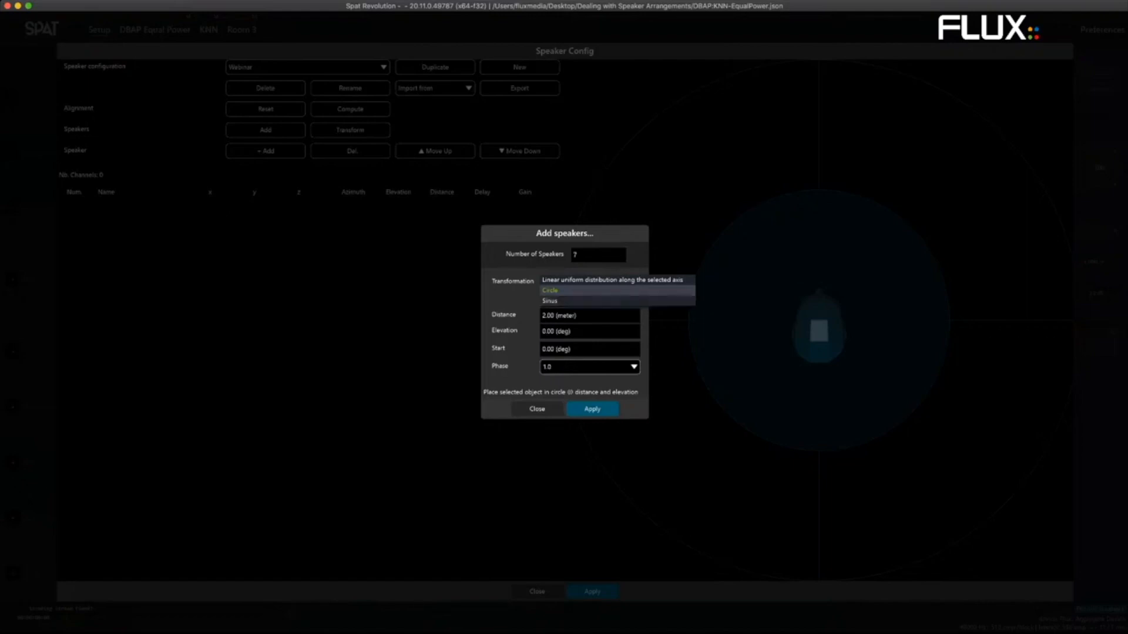
{"action": "left_click", "coordinate": [590, 280]}
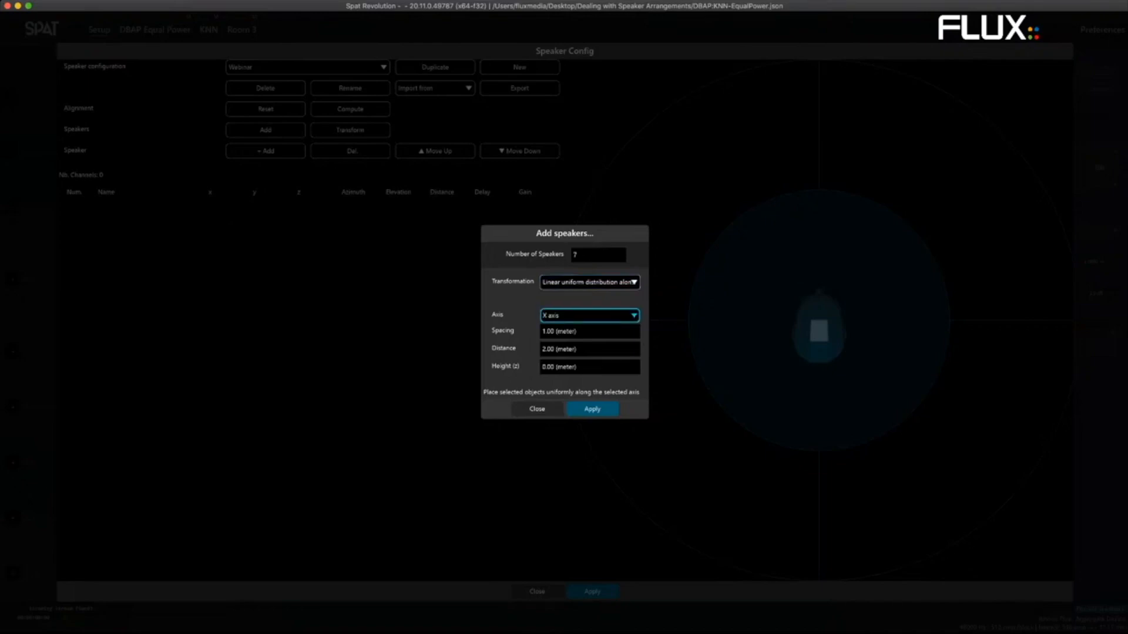
{"action": "left_click", "coordinate": [589, 315]}
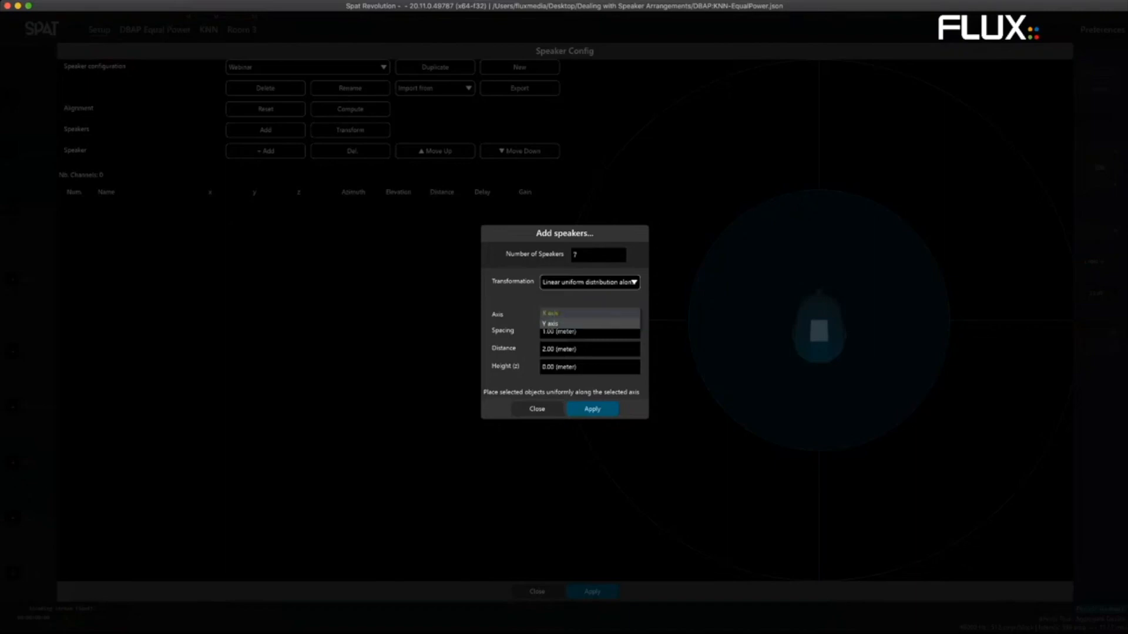
{"action": "left_click", "coordinate": [589, 314]}
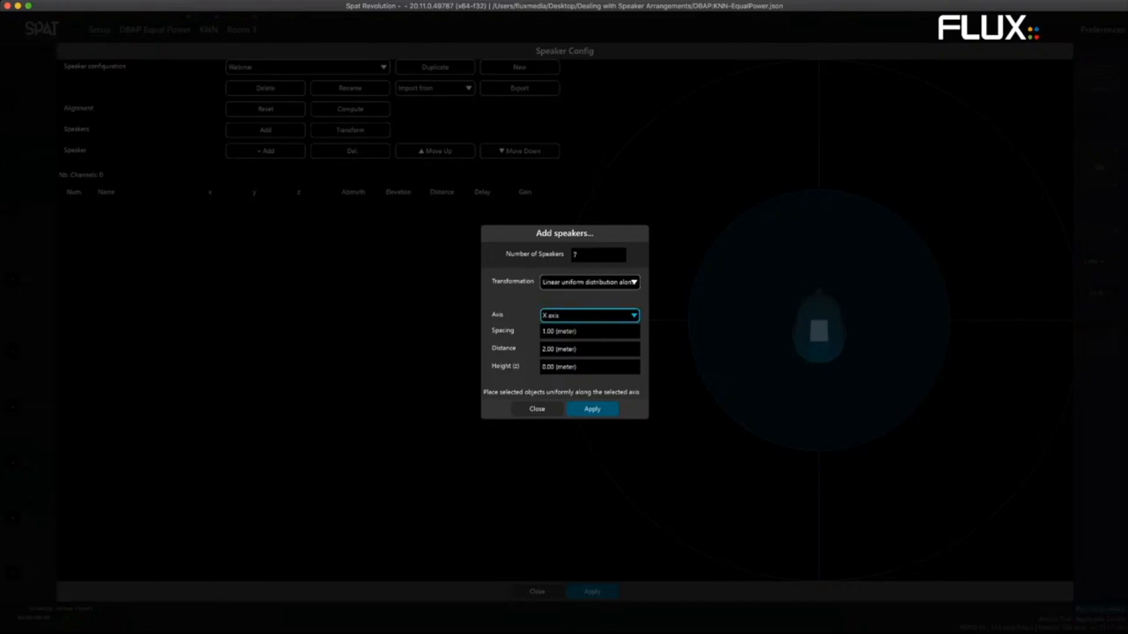
{"action": "key", "text": "Tab"}
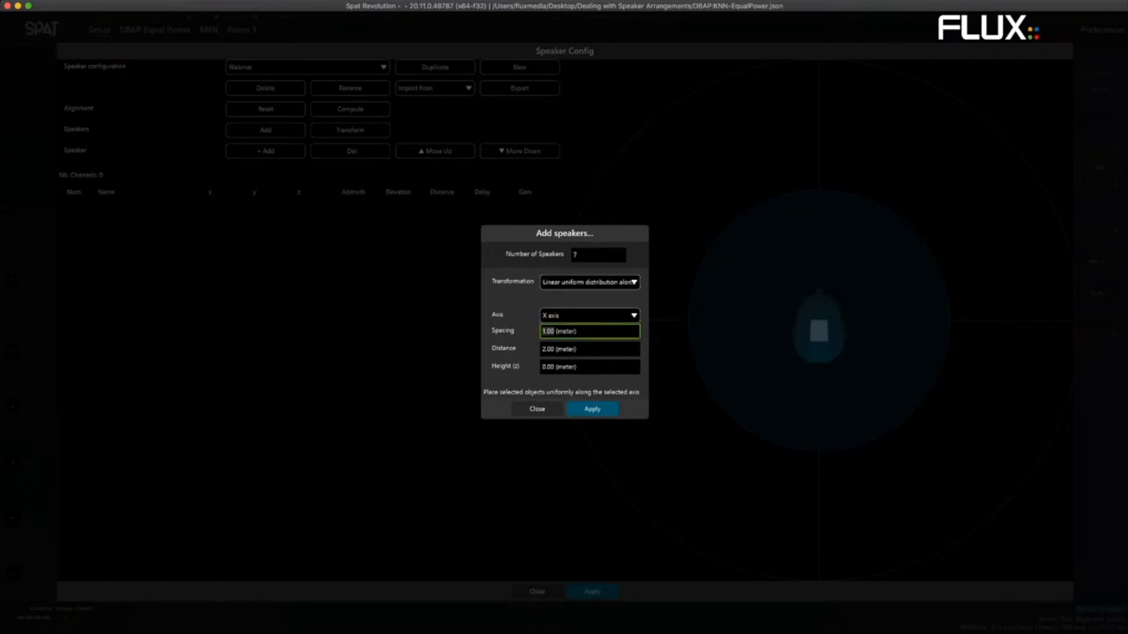
{"action": "type", "text": "2"}
{"action": "key", "text": "Tab"}
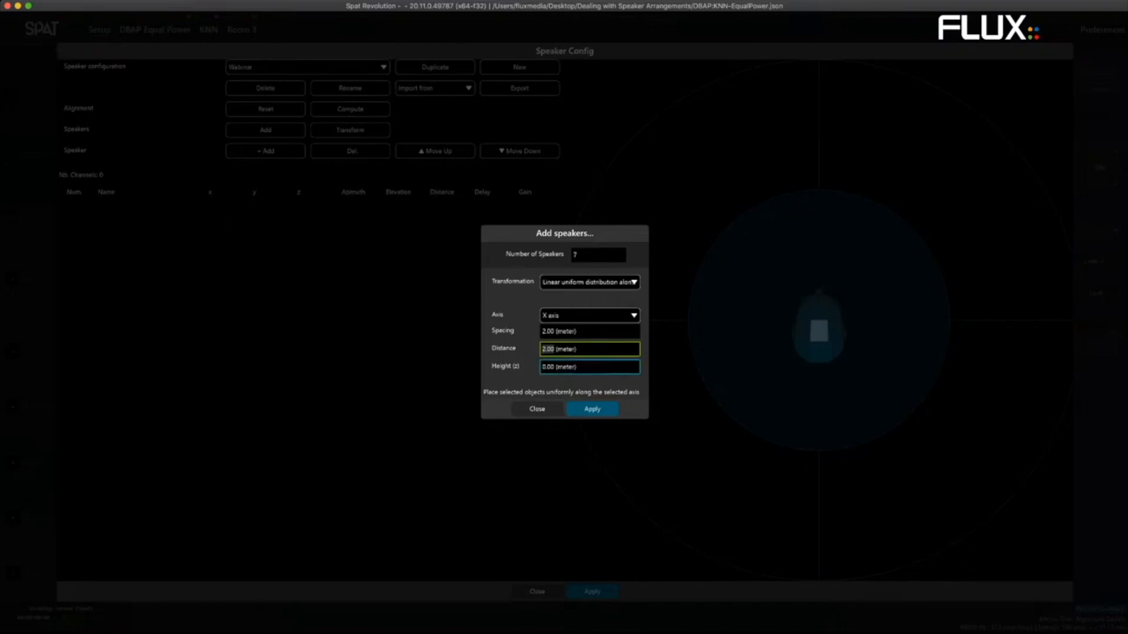
{"action": "left_click", "coordinate": [592, 409]}
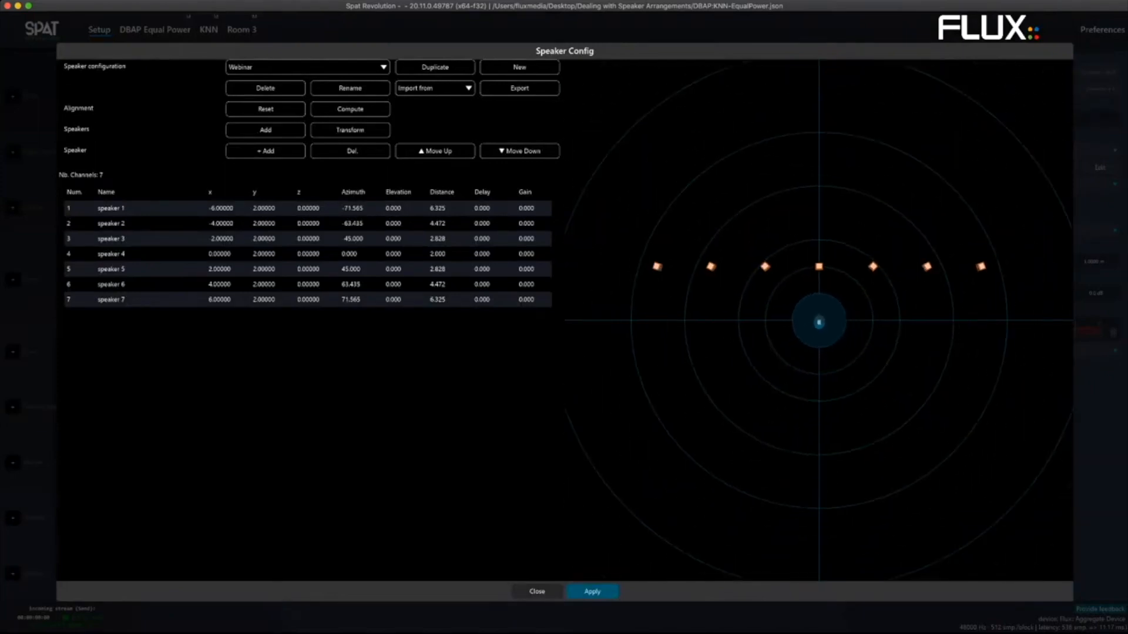
- Delete all seven linearly distributed speakers from the Webinar arrangement
{"action": "double_click", "coordinate": [141, 208]}
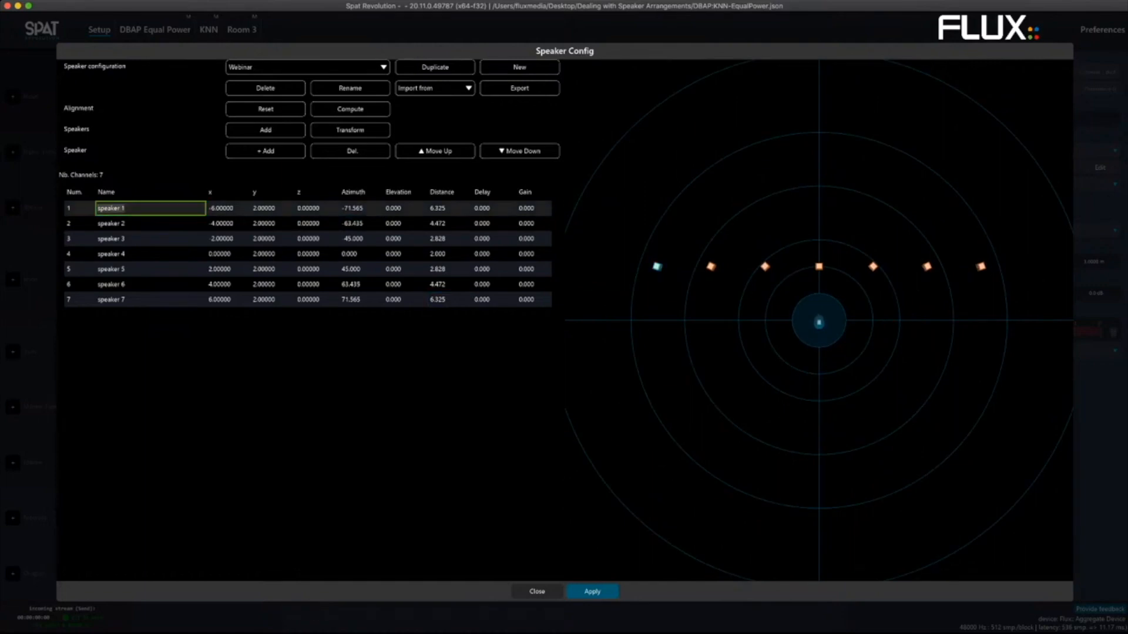
{"action": "left_click", "coordinate": [350, 151]}
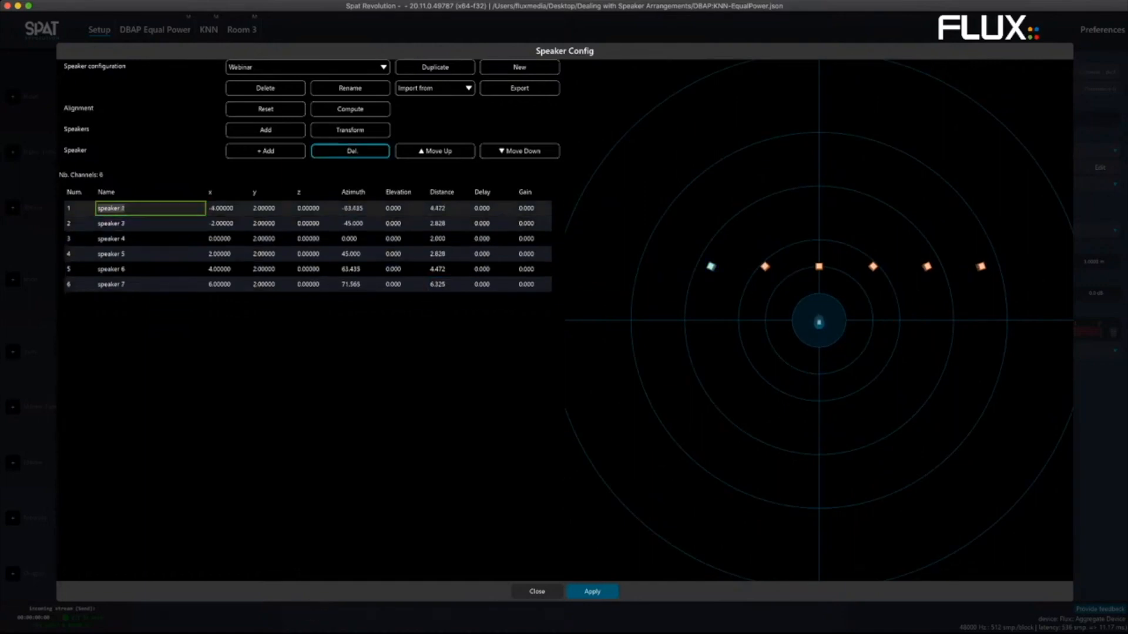
{"action": "left_click", "coordinate": [350, 151]}
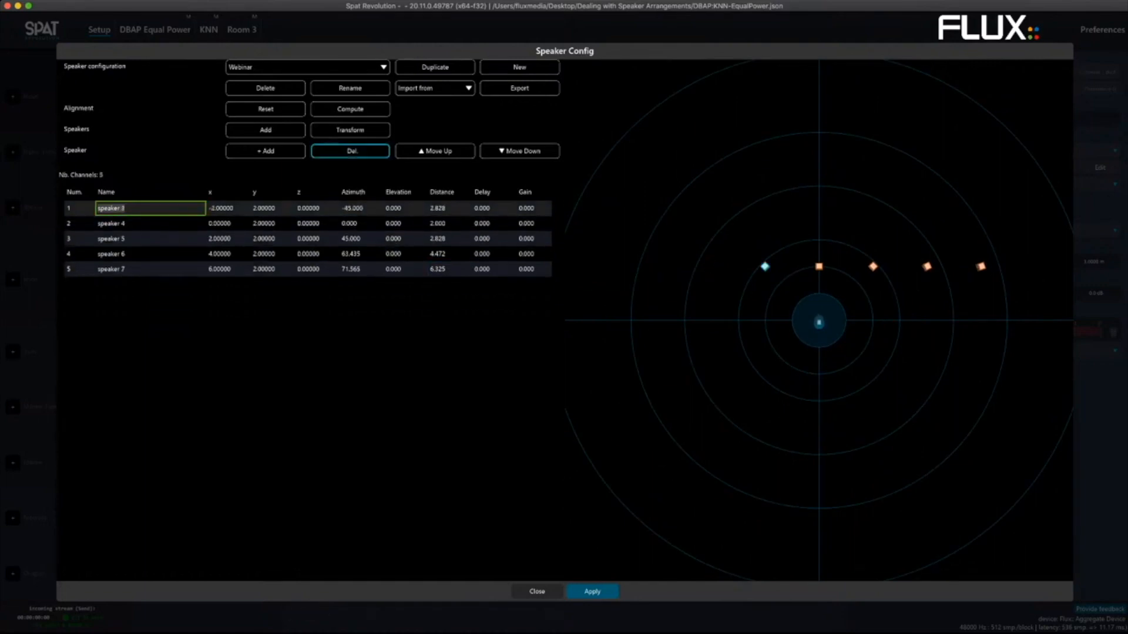
{"action": "left_click", "coordinate": [350, 151]}
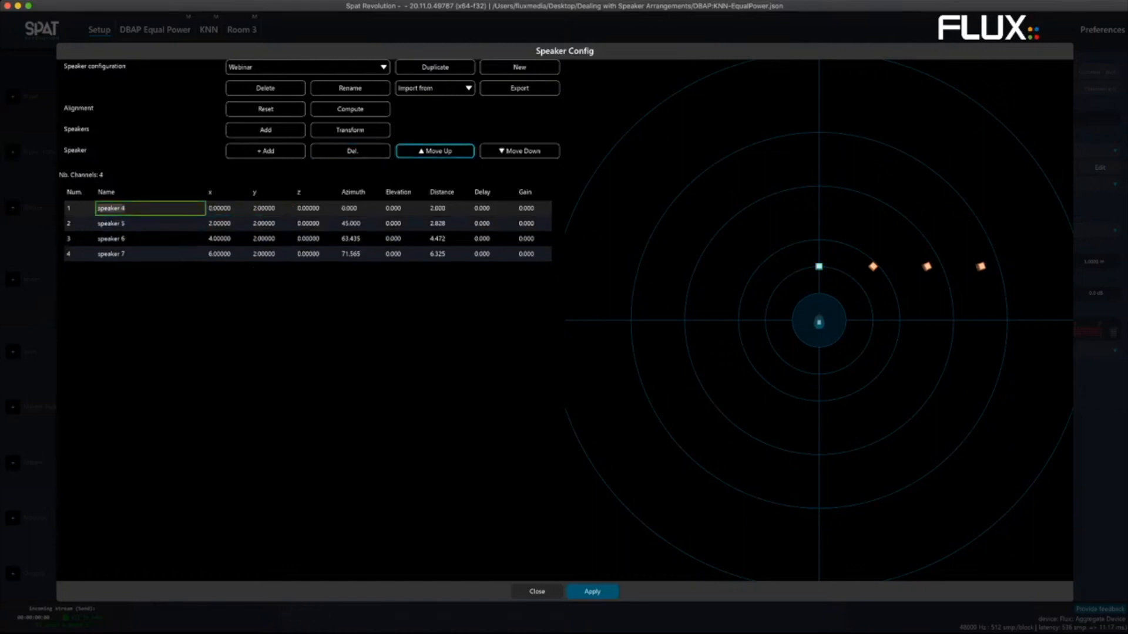
{"action": "left_click", "coordinate": [350, 151]}
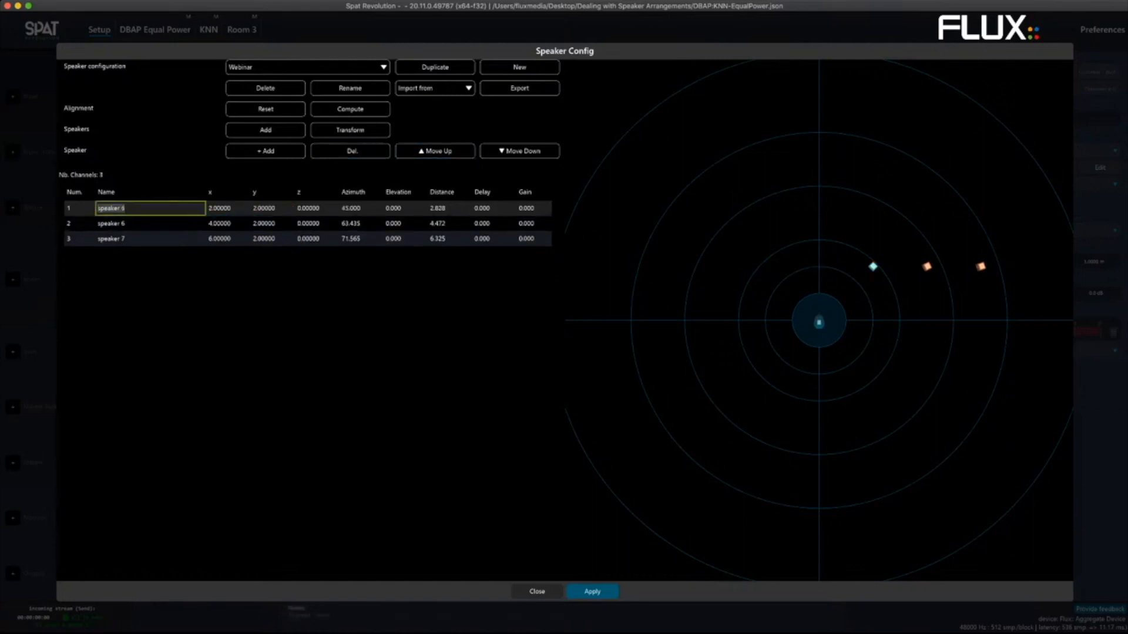
{"action": "left_click", "coordinate": [350, 151]}
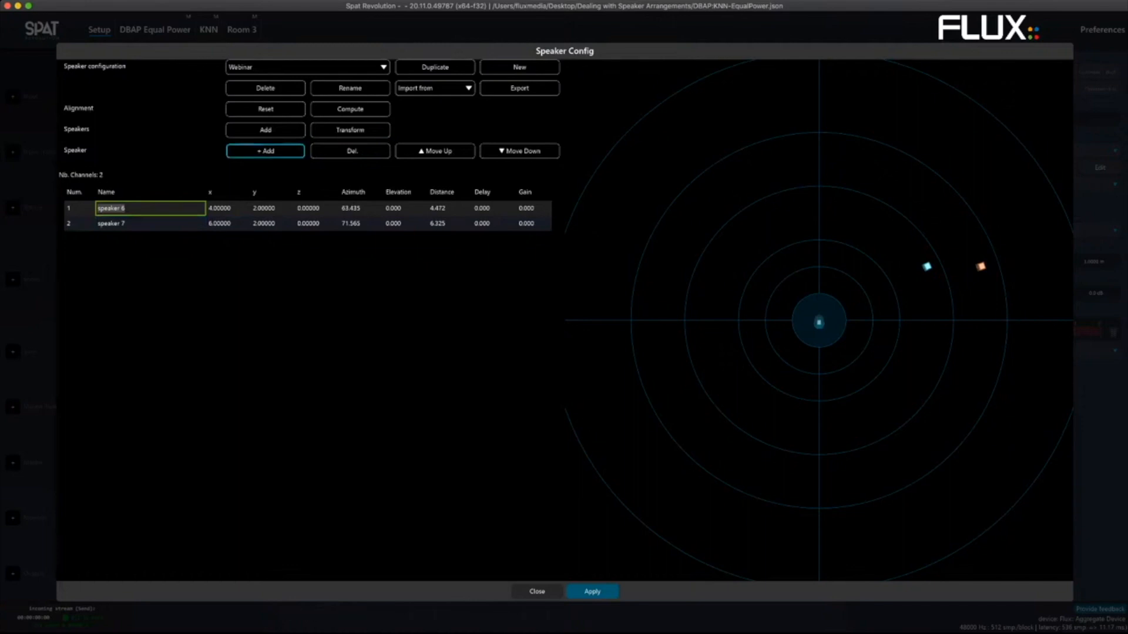
{"action": "left_click", "coordinate": [350, 151]}
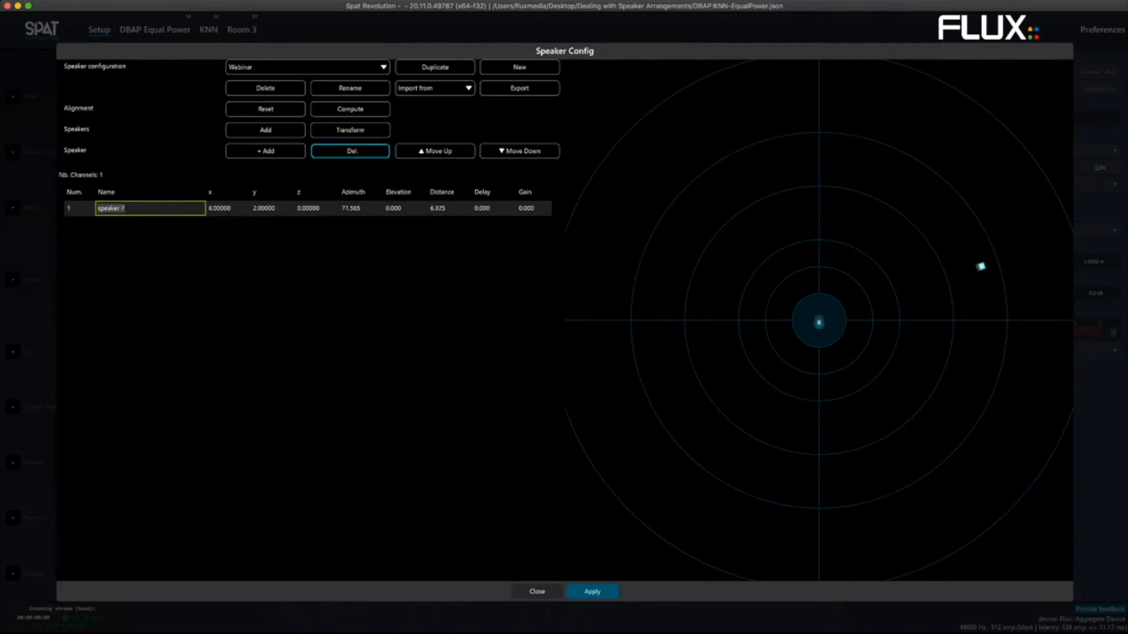
{"action": "left_click", "coordinate": [350, 151]}
- Add 8 speakers in a circle at 2 m distance and 0 degrees elevation, starting at 10 degrees with phase 1.0
{"action": "left_click", "coordinate": [265, 130]}
{"action": "double_click", "coordinate": [598, 255]}
{"action": "type", "text": "8"}
{"action": "left_click", "coordinate": [589, 282]}
{"action": "left_click", "coordinate": [587, 290]}
{"action": "double_click", "coordinate": [589, 315]}
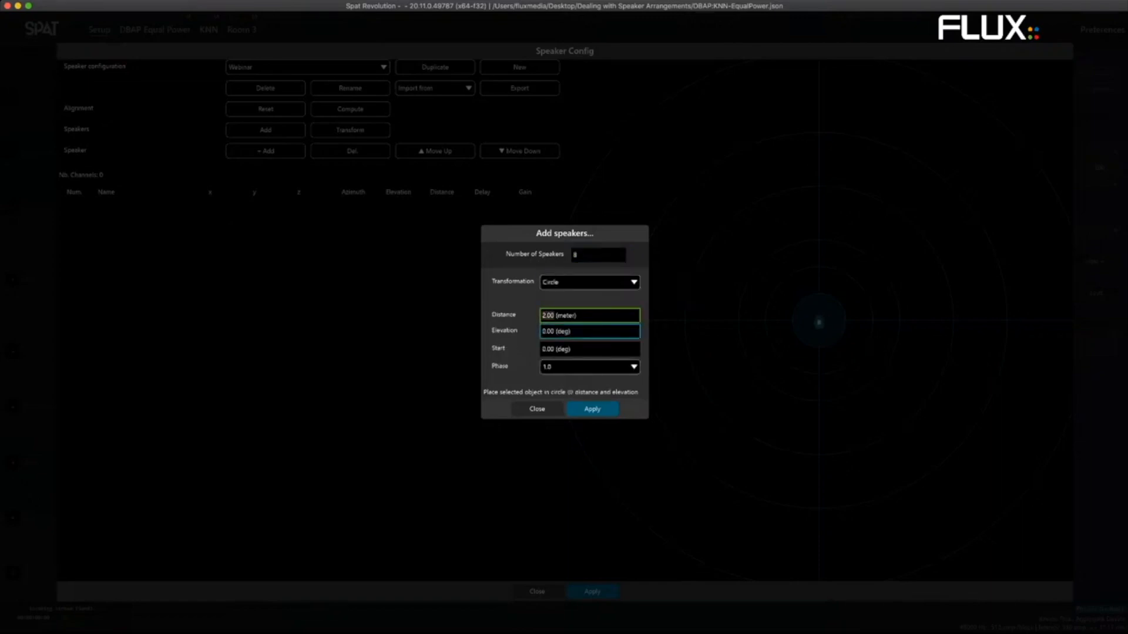
{"action": "double_click", "coordinate": [589, 349]}
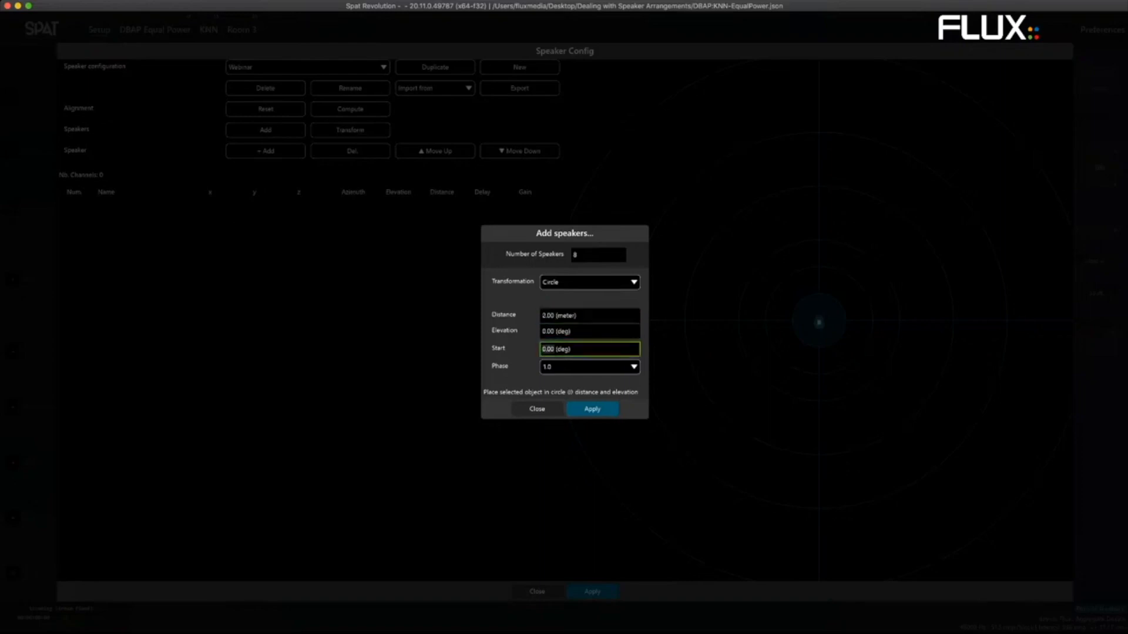
{"action": "type", "text": "10"}
{"action": "left_click", "coordinate": [589, 366]}
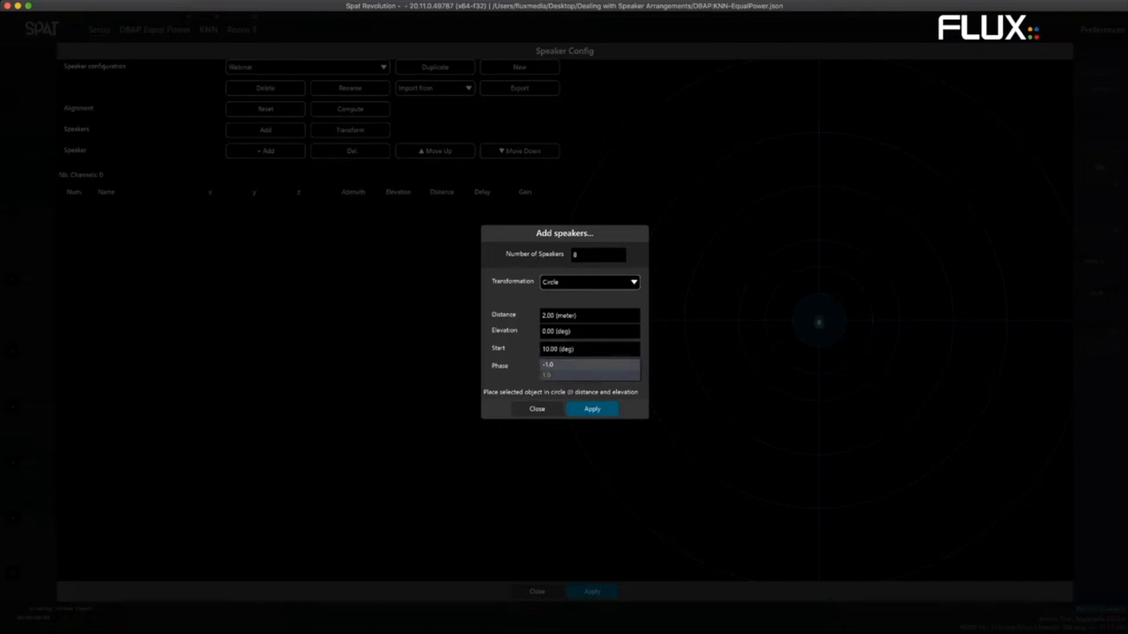
{"action": "left_click", "coordinate": [589, 375]}
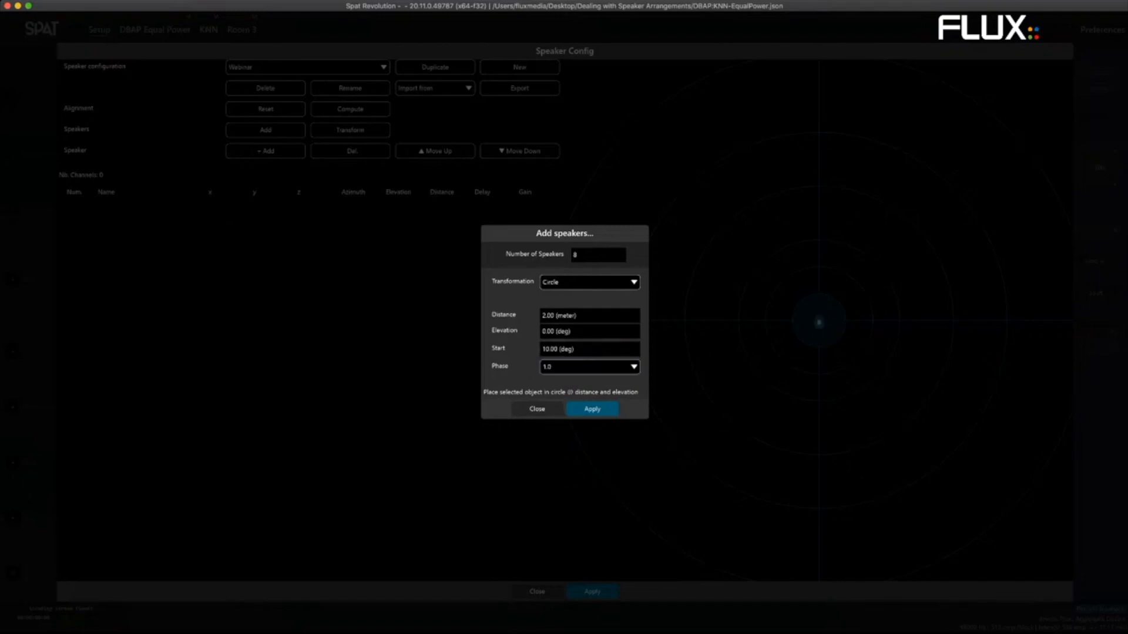
{"action": "left_click", "coordinate": [592, 409]}
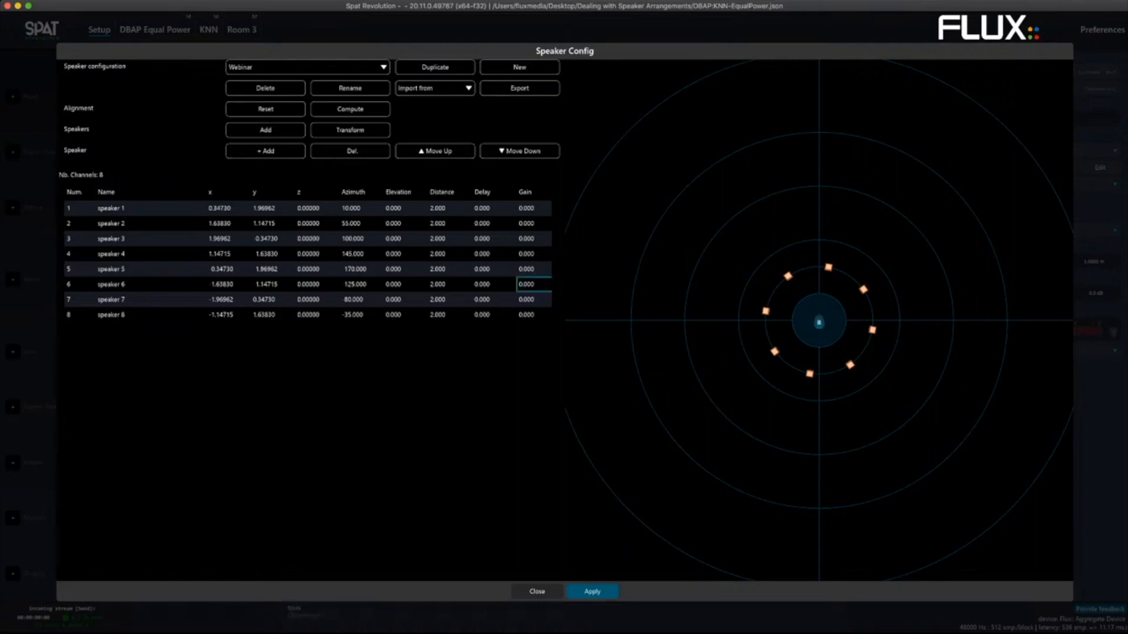
{"action": "double_click", "coordinate": [150, 315]}
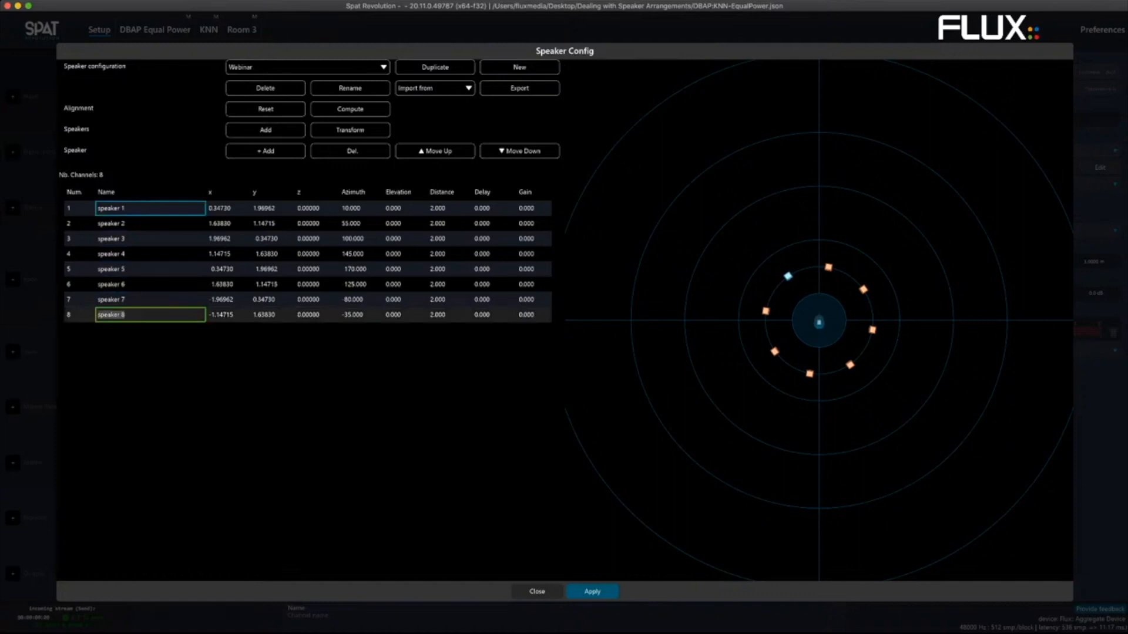
{"action": "double_click", "coordinate": [150, 208]}
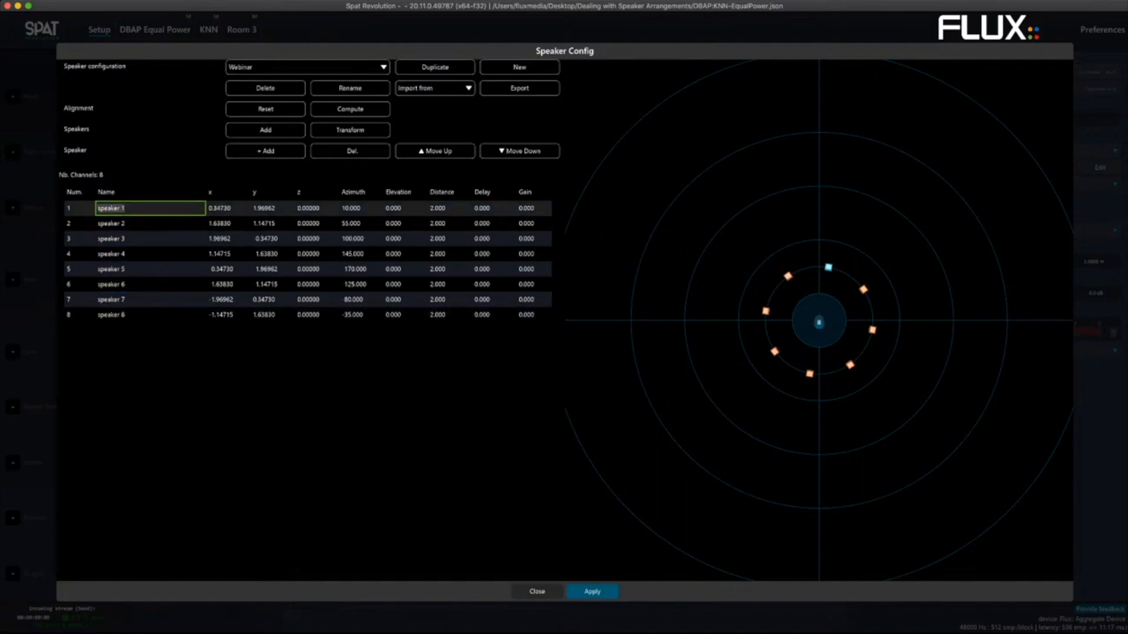
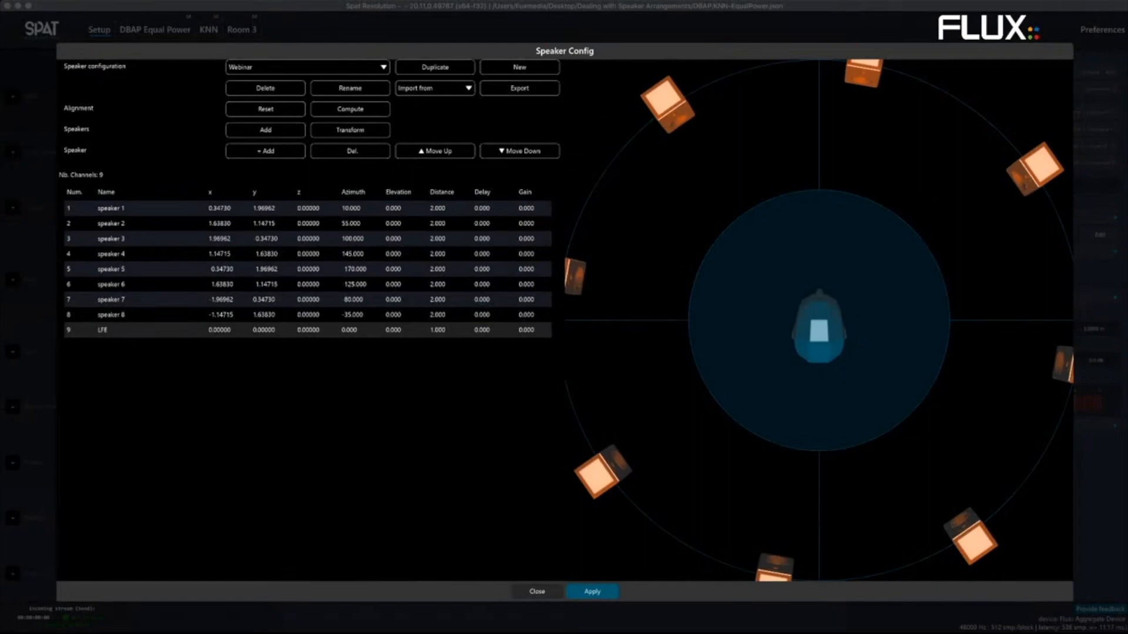
{"action": "left_click", "coordinate": [361, 254]}
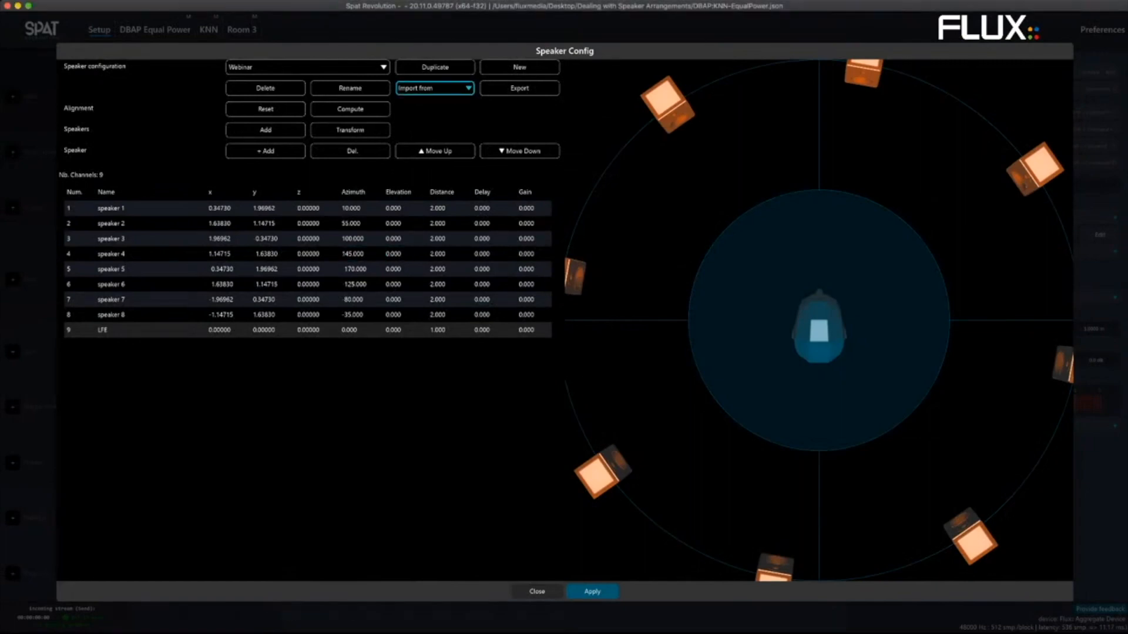
- Start importing a speaker configuration from Excel and read the explanation of the Lower arrangement option
{"action": "left_click", "coordinate": [434, 89]}
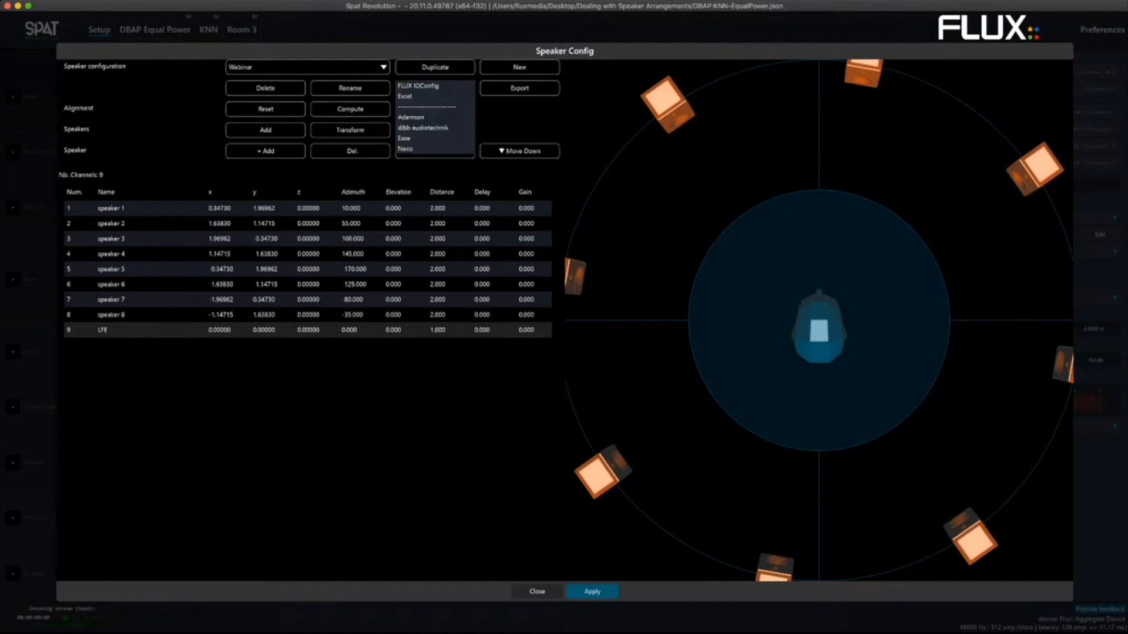
{"action": "left_click", "coordinate": [434, 96]}
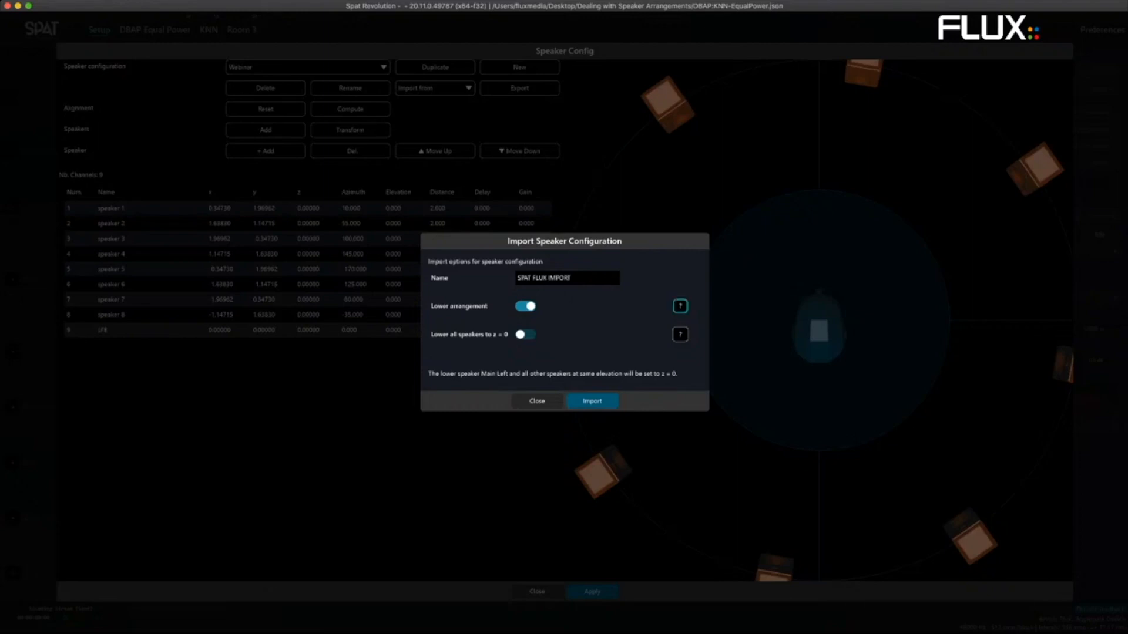
{"action": "left_click", "coordinate": [680, 306]}
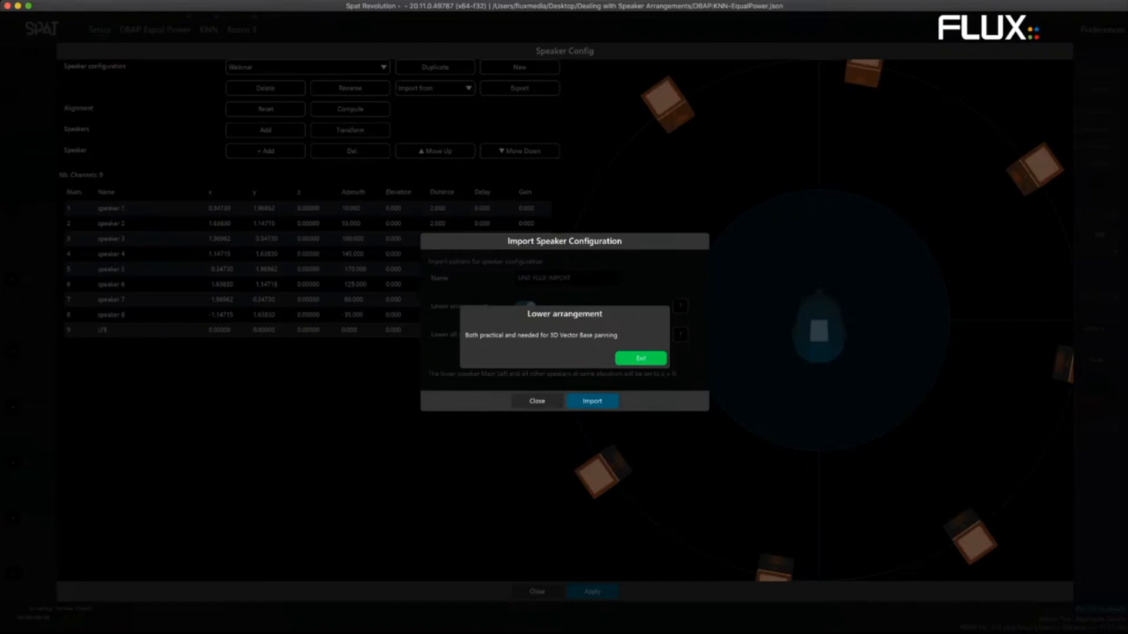
{"action": "left_click", "coordinate": [641, 358]}
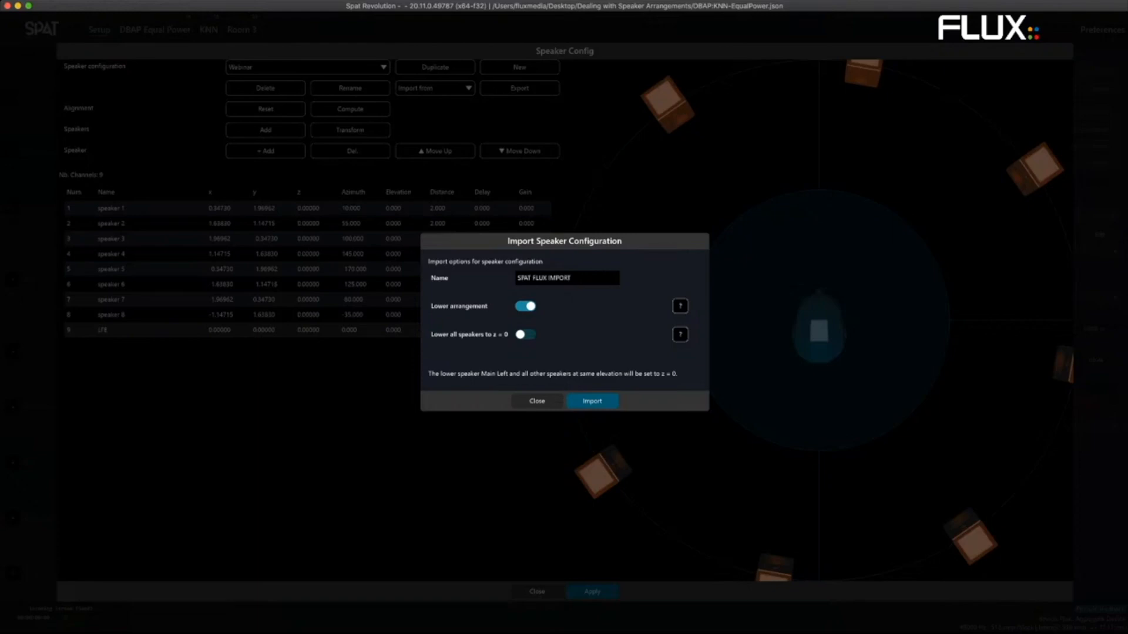
- Enable lowering all speakers to z = 0, read that option's explanation, and import the configuration as SPAT FLUX IMPORT
{"action": "left_click", "coordinate": [525, 335]}
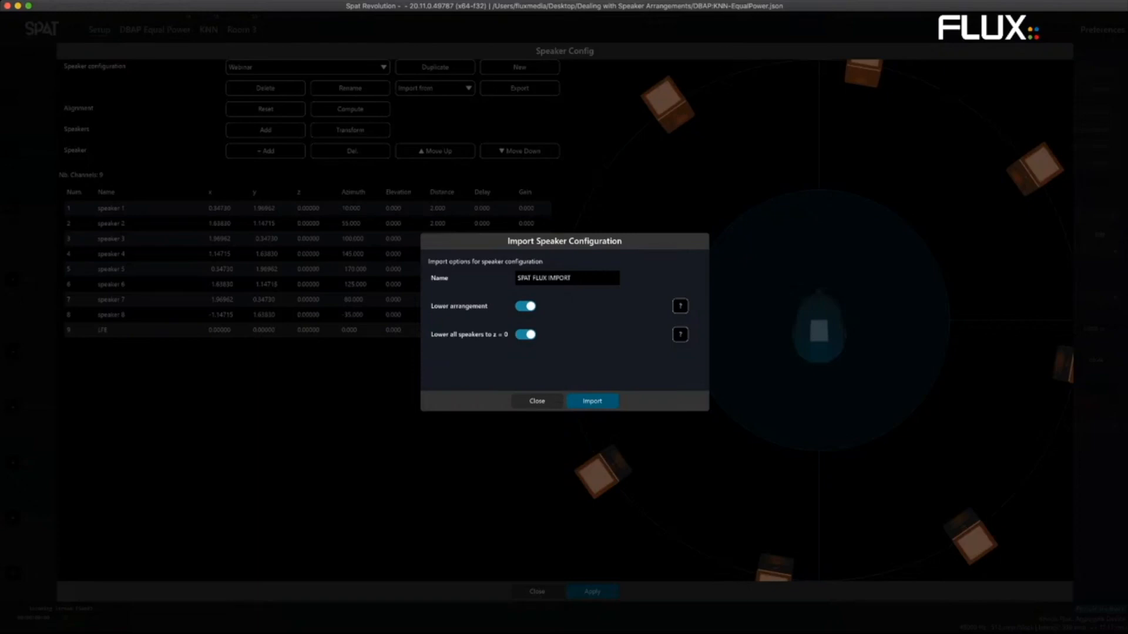
{"action": "left_click", "coordinate": [680, 334]}
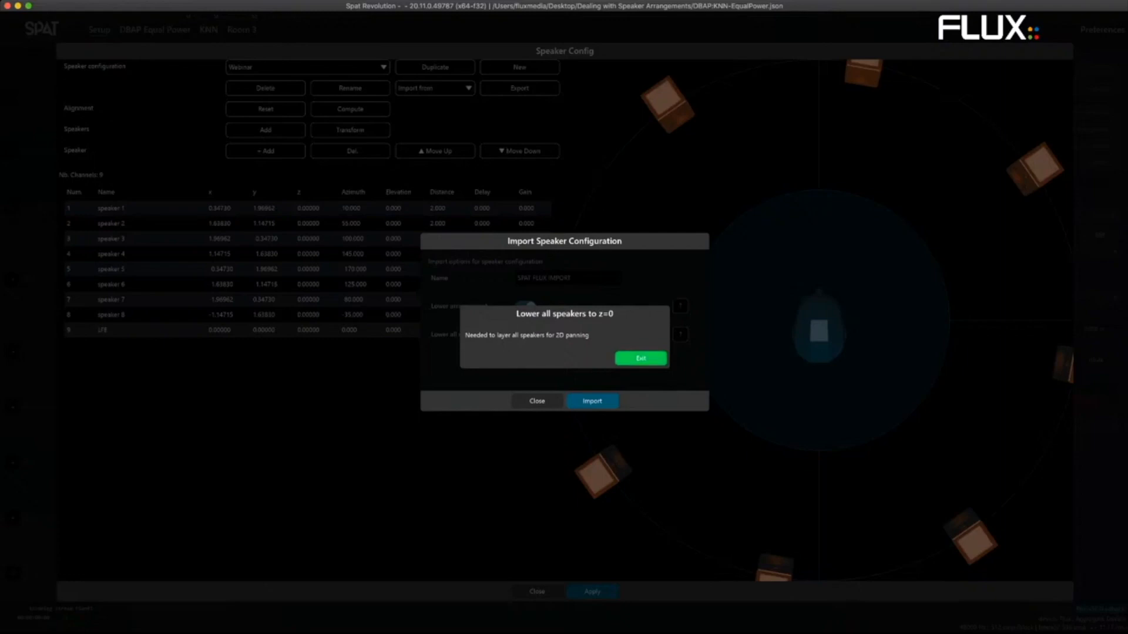
{"action": "key", "text": "Return"}
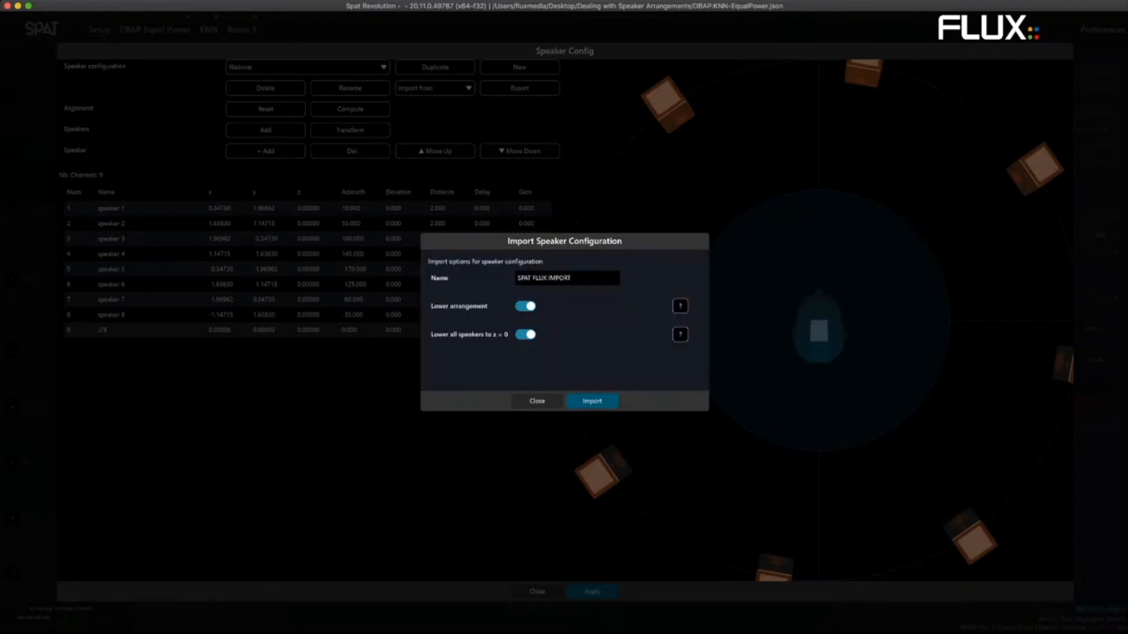
{"action": "key", "text": "Return"}
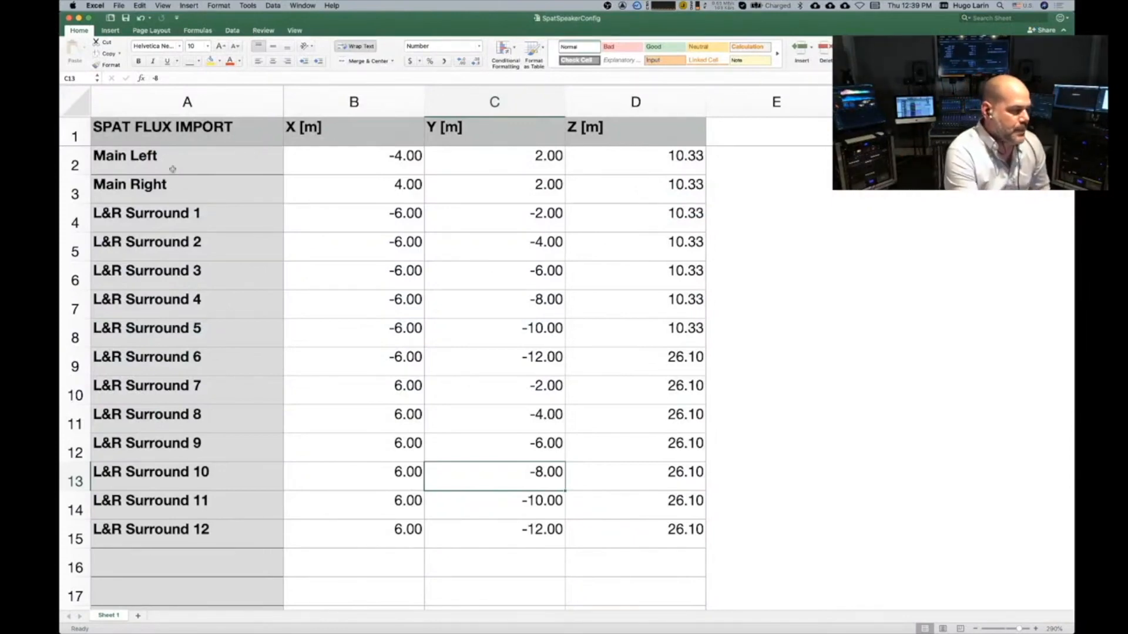
- Switch to the SpatSpeakerConfig workbook in Excel and examine its arrangement name cell and the X, Y and Z column headers
{"action": "left_click", "coordinate": [163, 140]}
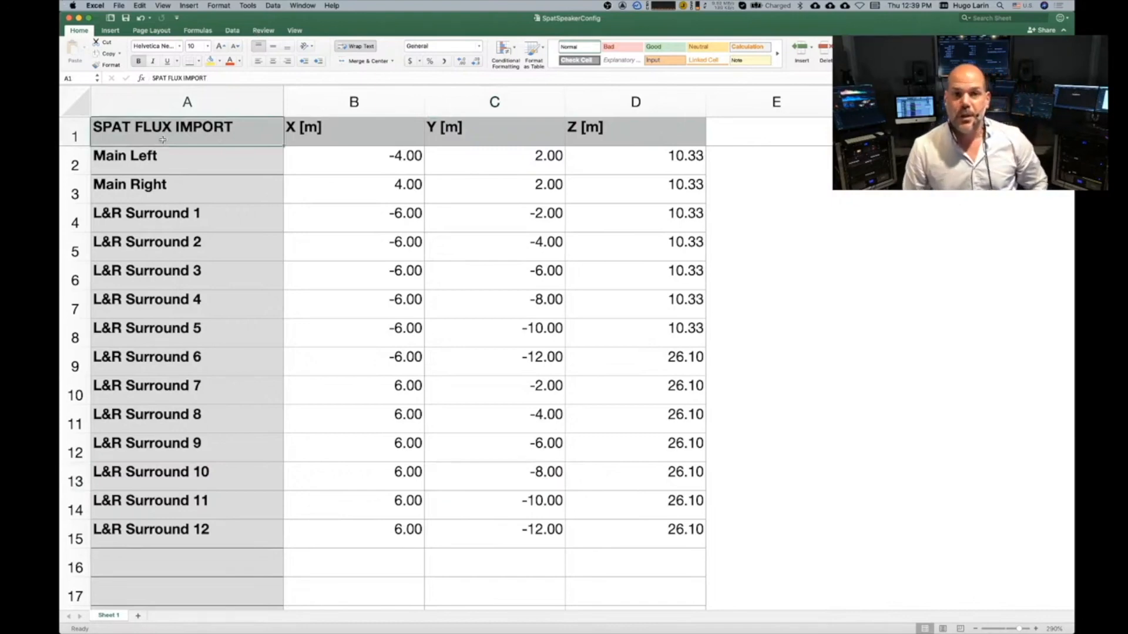
{"action": "key", "text": "Tab"}
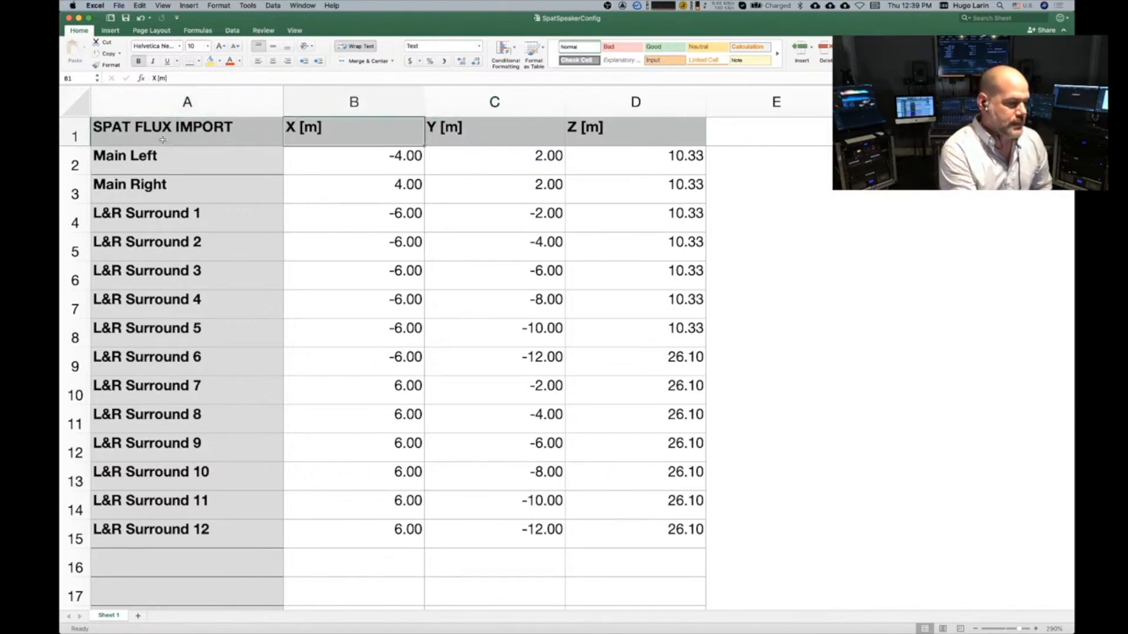
{"action": "key", "text": "Tab"}
{"action": "key", "text": "Tab"}
{"action": "key", "text": "Down"}
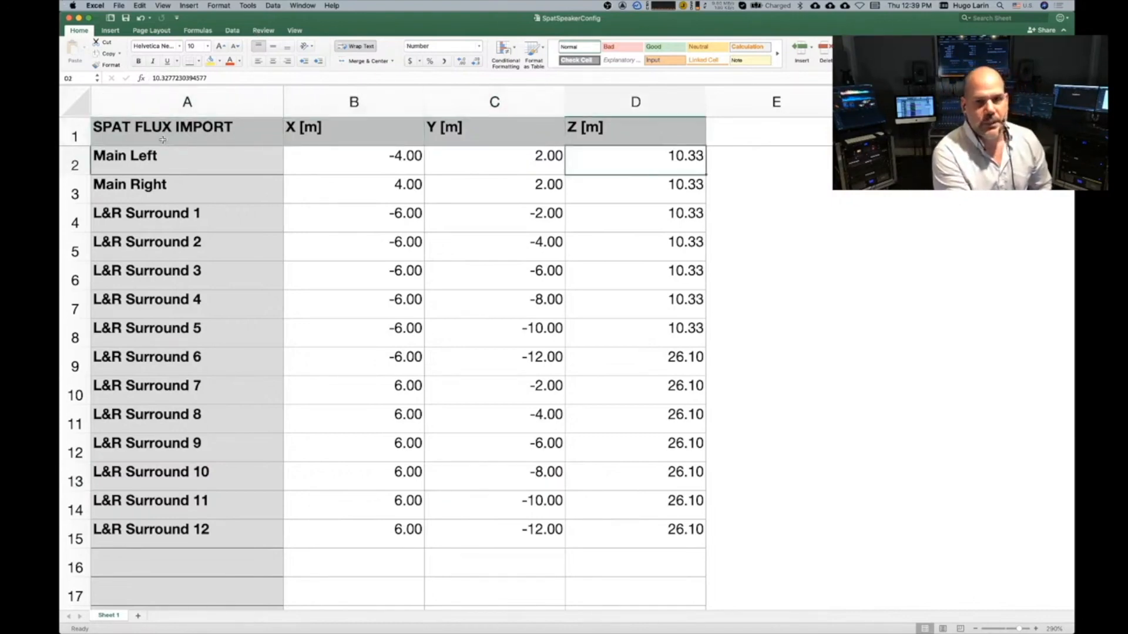
{"action": "key", "text": "Left"}
{"action": "key", "text": "Left"}
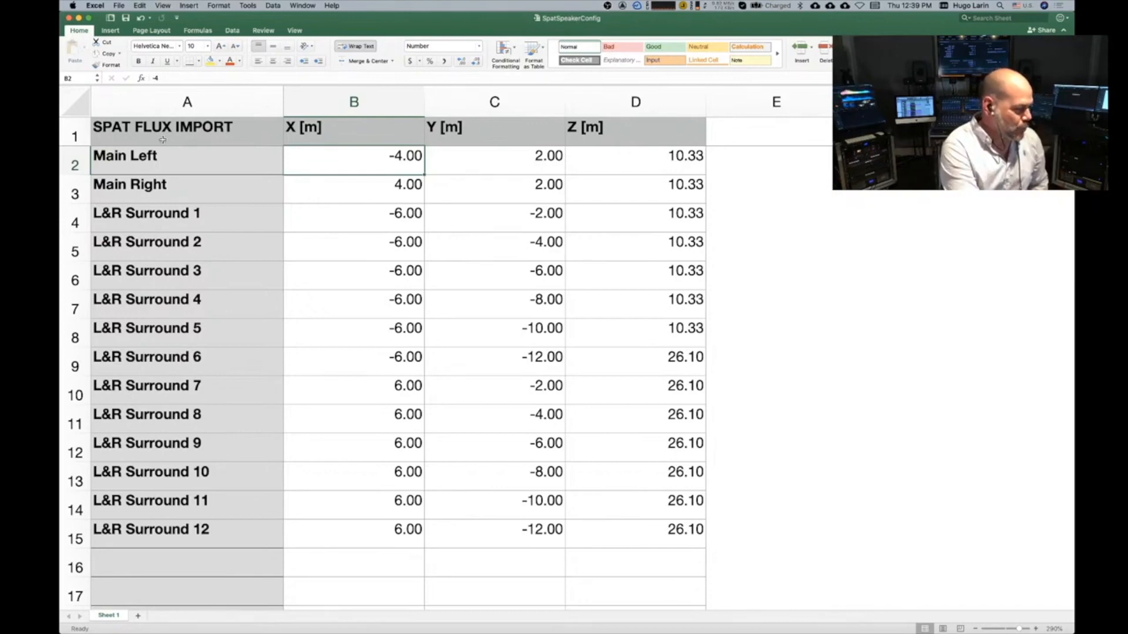
- Examine the X coordinates and Z heights of the main and surround speaker rows in the sheet
{"action": "key", "text": "Down"}
{"action": "key", "text": "Down"}
{"action": "key", "text": "Down"}
{"action": "key", "text": "Down"}
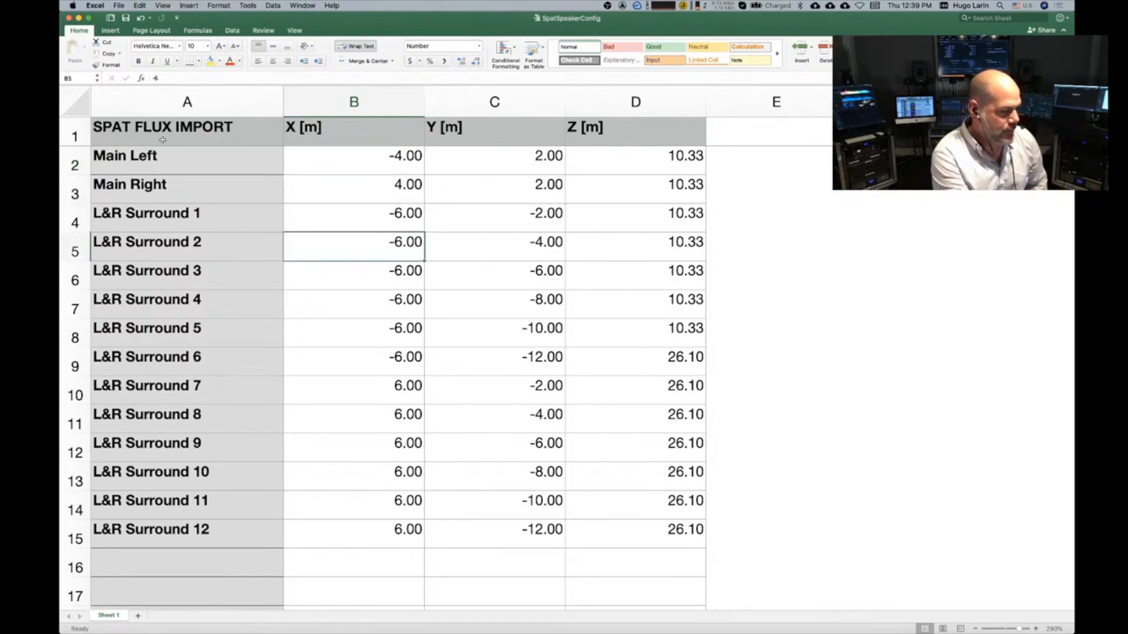
{"action": "key", "text": "Right"}
{"action": "key", "text": "Right"}
{"action": "key", "text": "Down"}
{"action": "key", "text": "Down"}
{"action": "key", "text": "Down"}
{"action": "key", "text": "Down"}
{"action": "key", "text": "Down"}
{"action": "key", "text": "Down"}
{"action": "key", "text": "Down"}
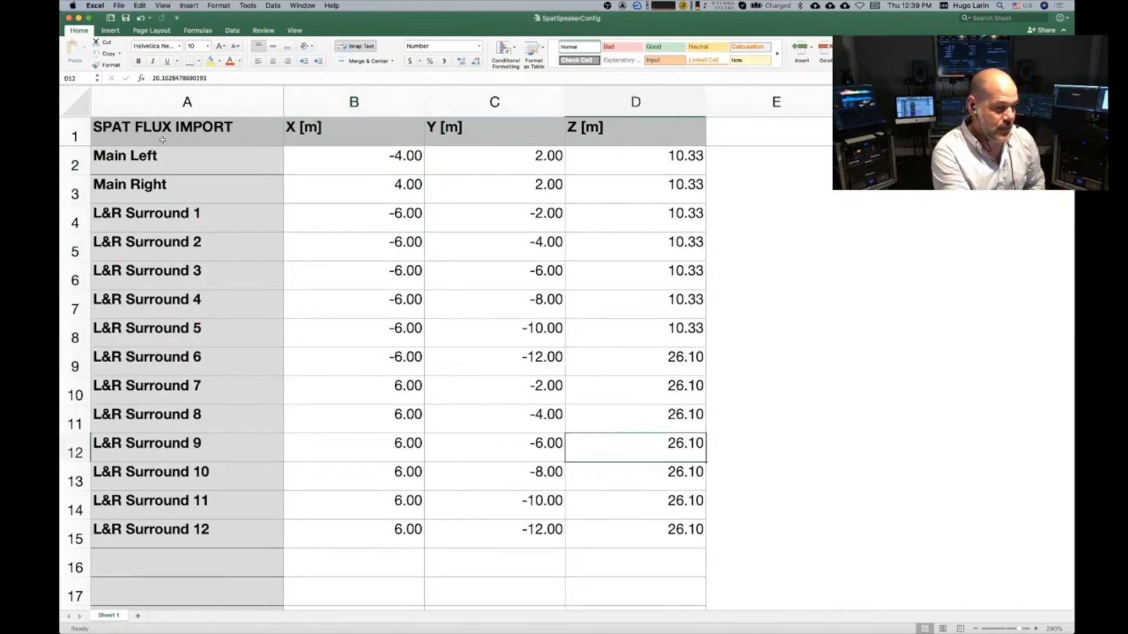
{"action": "key", "text": "Up"}
{"action": "key", "text": "Up"}
{"action": "key", "text": "Up"}
{"action": "key", "text": "Up"}
{"action": "key", "text": "Up"}
{"action": "key", "text": "Up"}
{"action": "key", "text": "Up"}
{"action": "key", "text": "Up"}
{"action": "key", "text": "Up"}
{"action": "key", "text": "Up"}
{"action": "key", "text": "Up"}
{"action": "key", "text": "Up"}
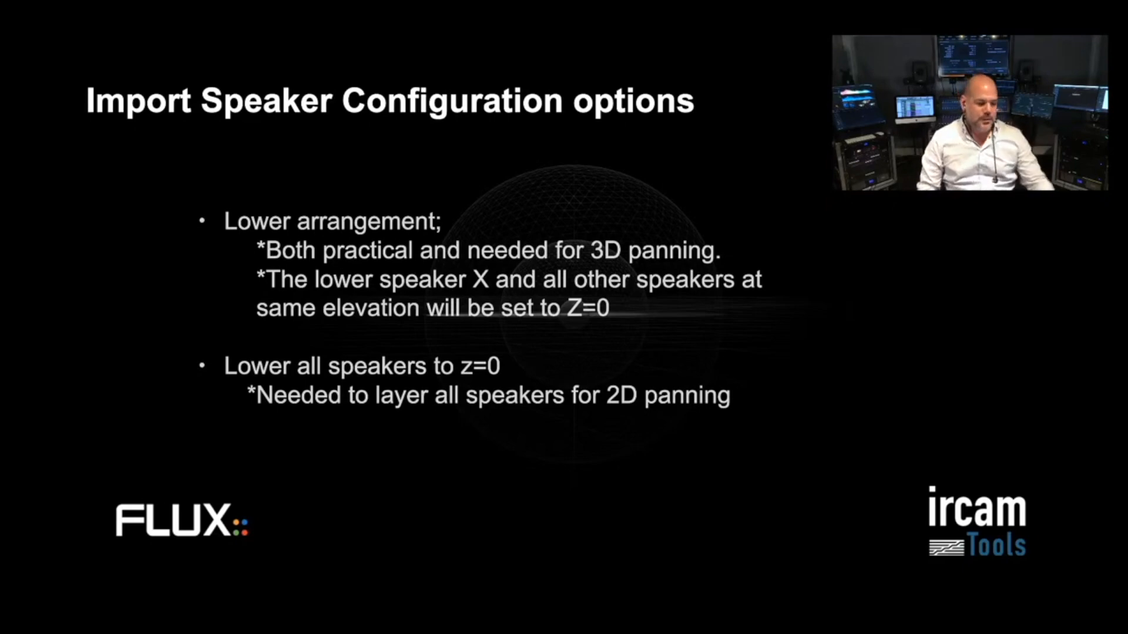
{"action": "key", "text": "Right"}
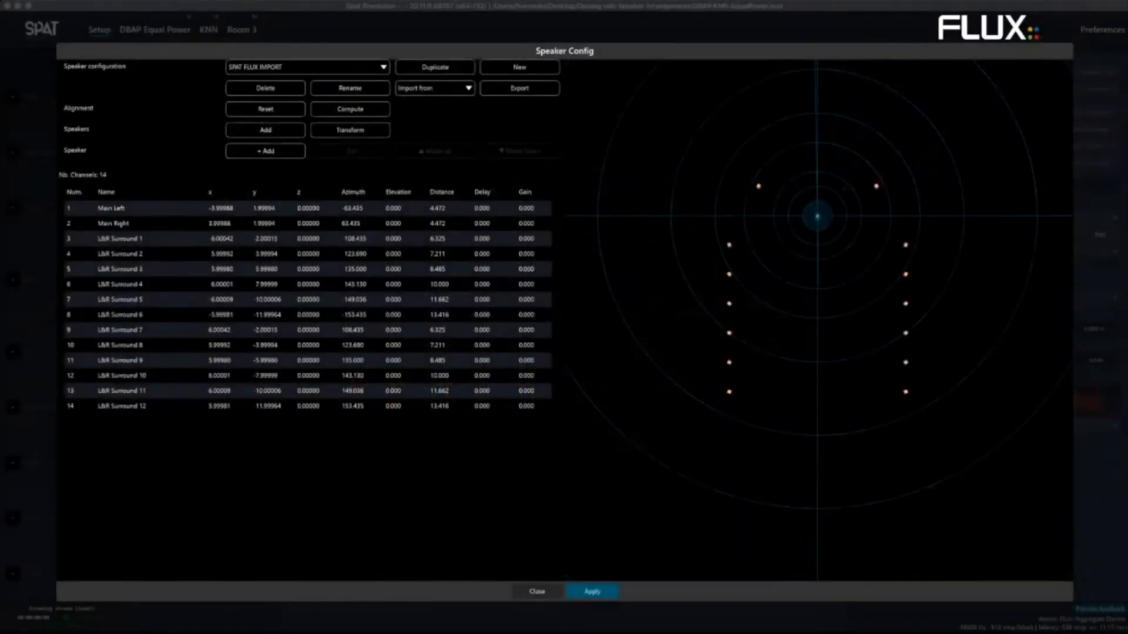
- Import an Adamson speaker configuration as Adamson Import 1 with Lower arrangement on and lowering all speakers to z = 0 off
{"action": "left_click", "coordinate": [435, 88]}
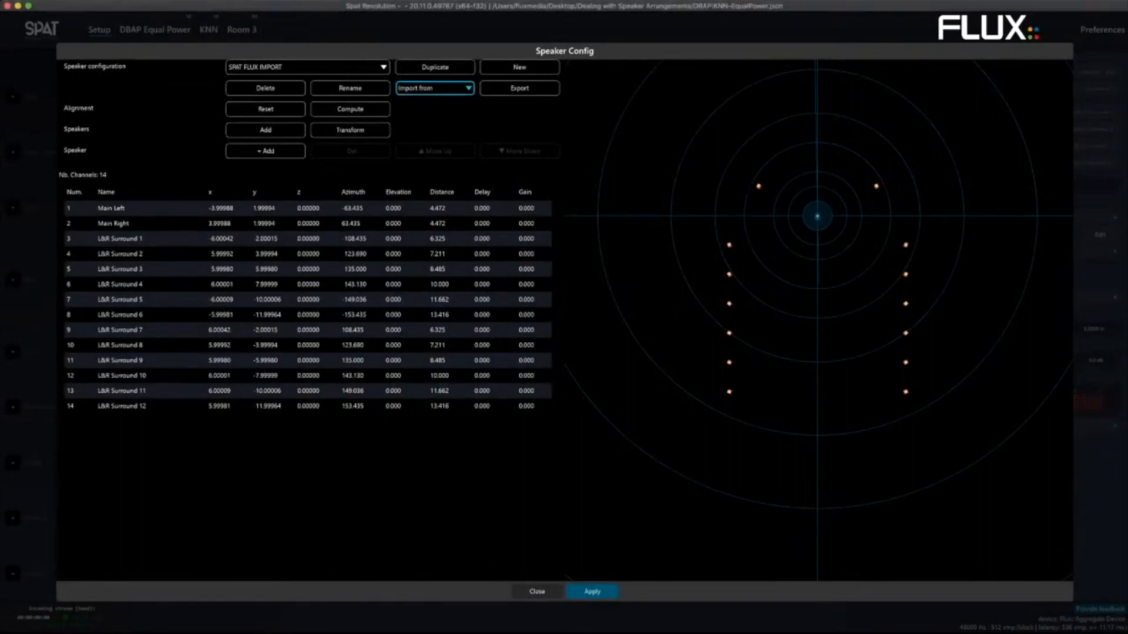
{"action": "left_click", "coordinate": [435, 88]}
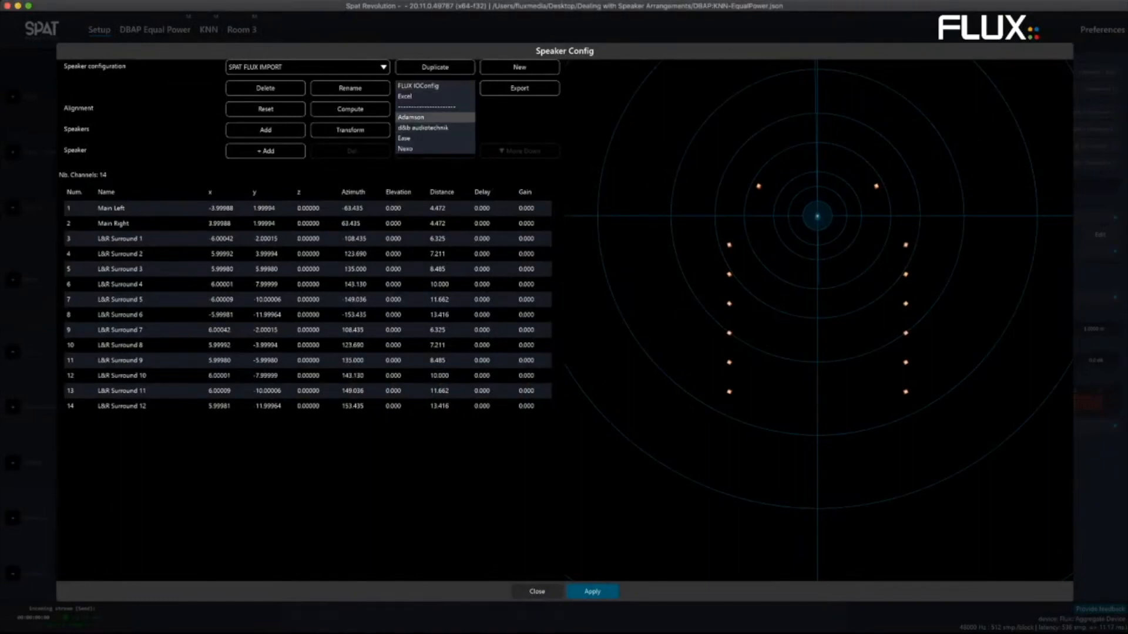
{"action": "left_click", "coordinate": [422, 117]}
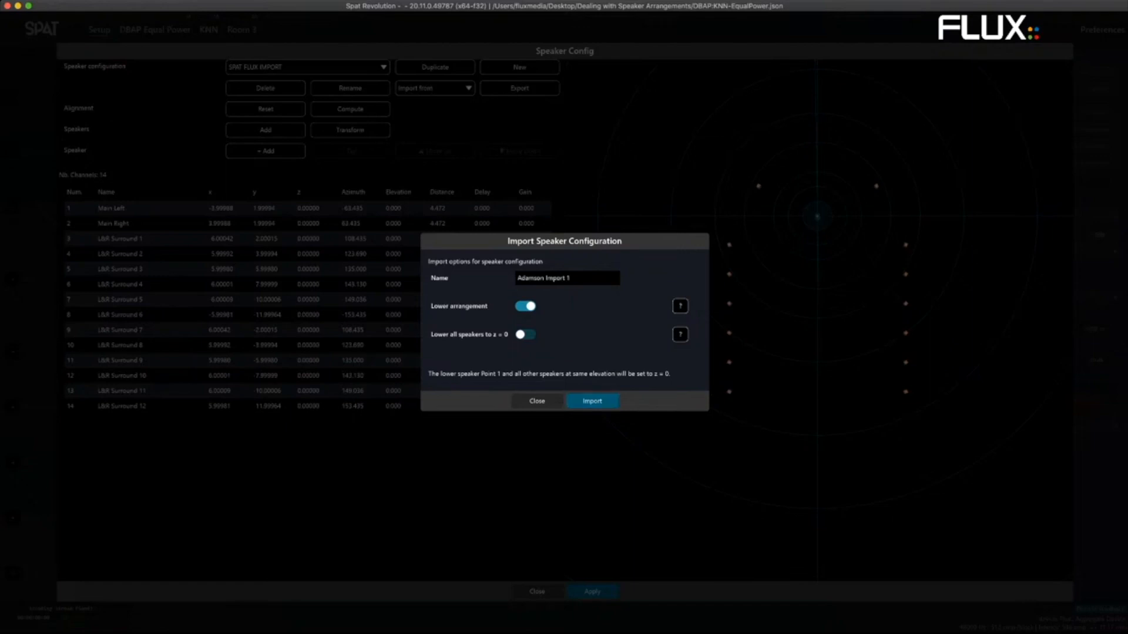
{"action": "left_click", "coordinate": [592, 401]}
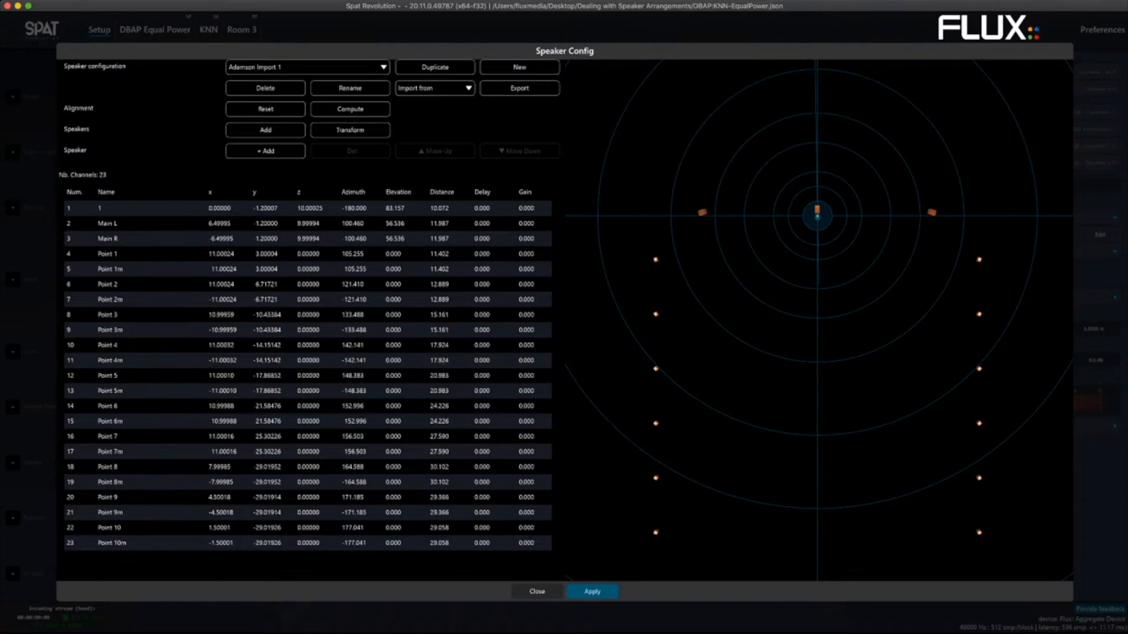
- Transform the Adamson Import 1 speakers with an Offset Position XYZ of -14.4 m in Y
{"action": "scroll", "coordinate": [817, 321], "scroll_direction": "up", "scroll_amount": 1}
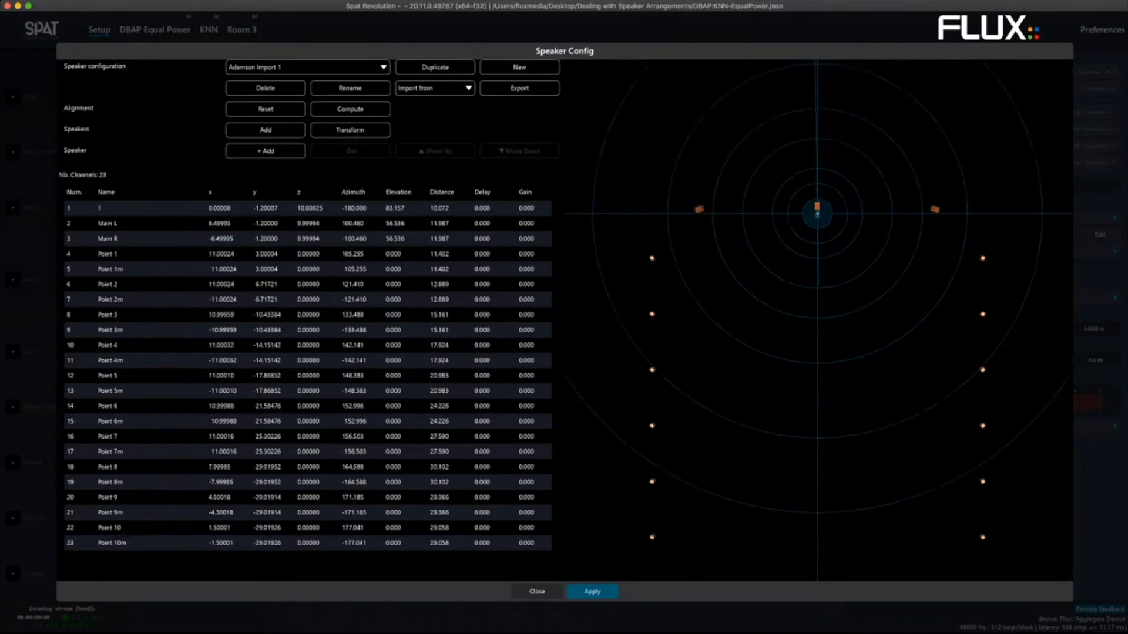
{"action": "scroll", "coordinate": [817, 320], "scroll_direction": "down", "scroll_amount": 3}
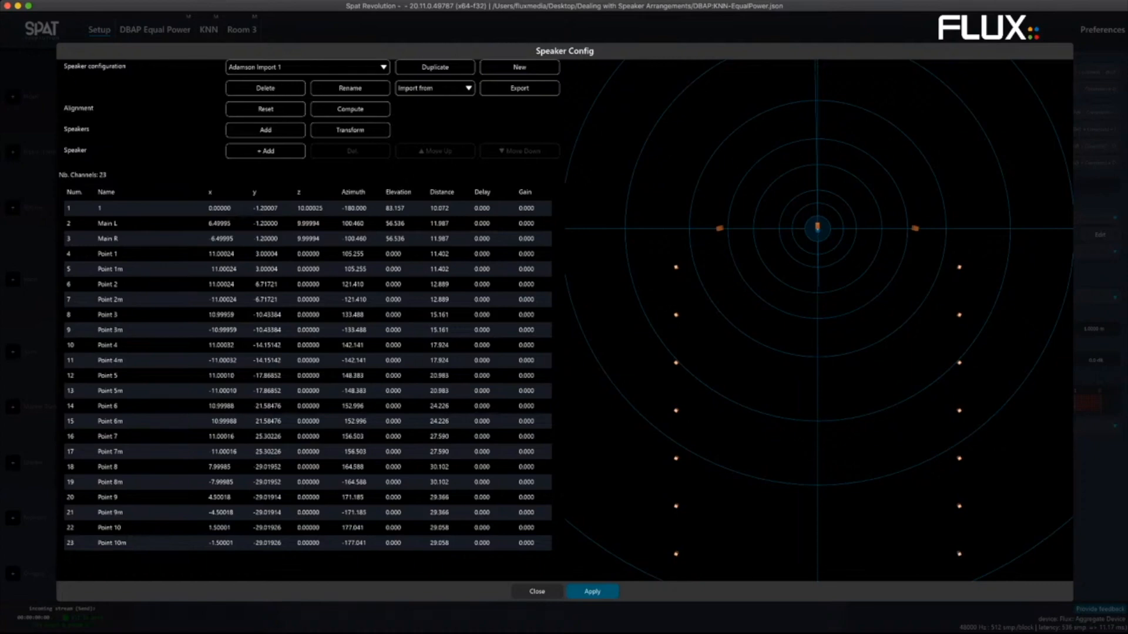
{"action": "scroll", "coordinate": [817, 320], "scroll_direction": "up", "scroll_amount": 1}
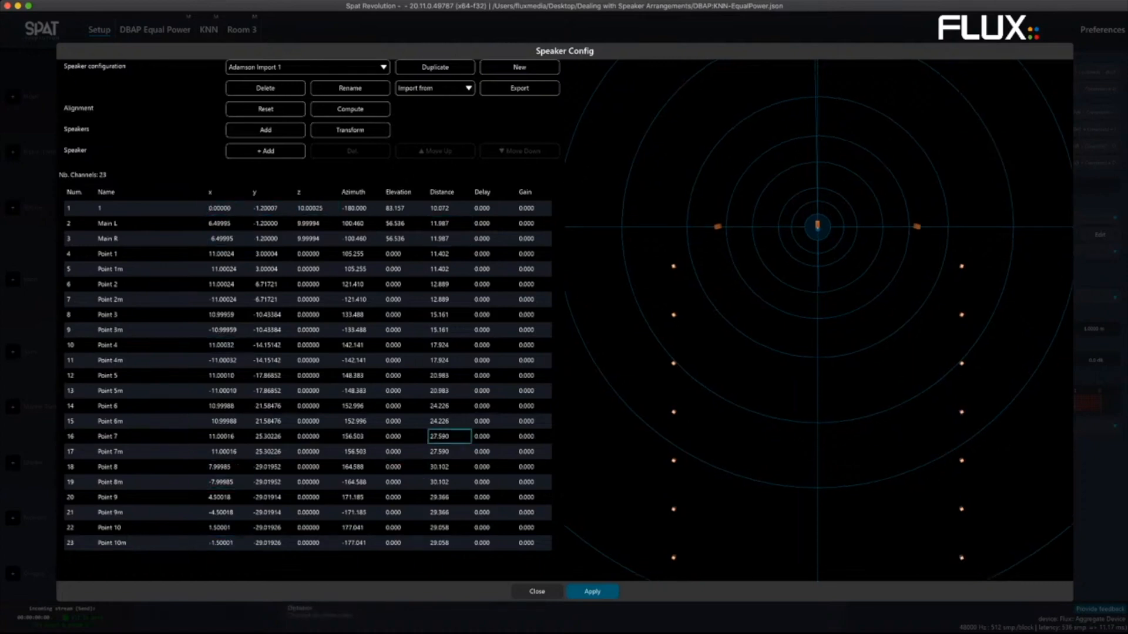
{"action": "scroll", "coordinate": [818, 317], "scroll_direction": "down", "scroll_amount": 1}
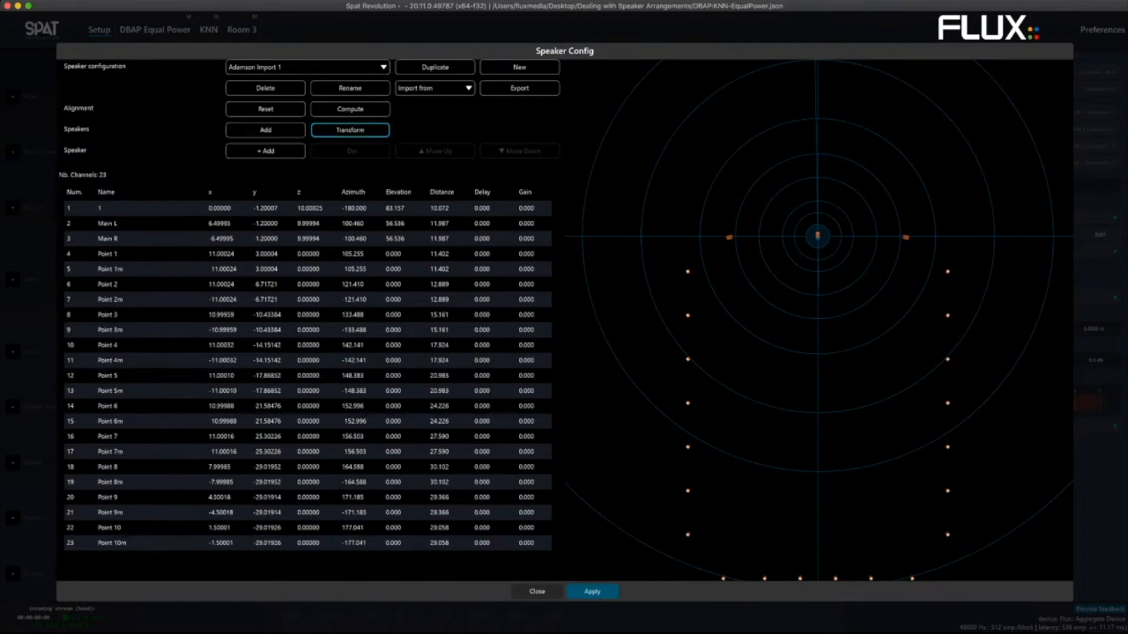
{"action": "left_click", "coordinate": [351, 130]}
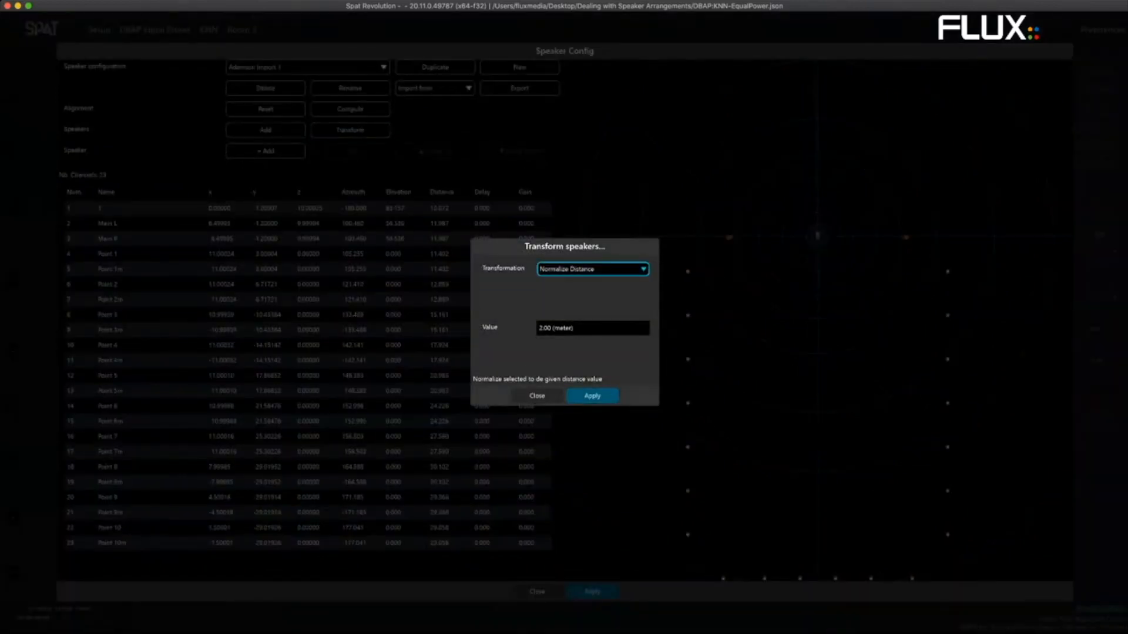
{"action": "left_click", "coordinate": [593, 269]}
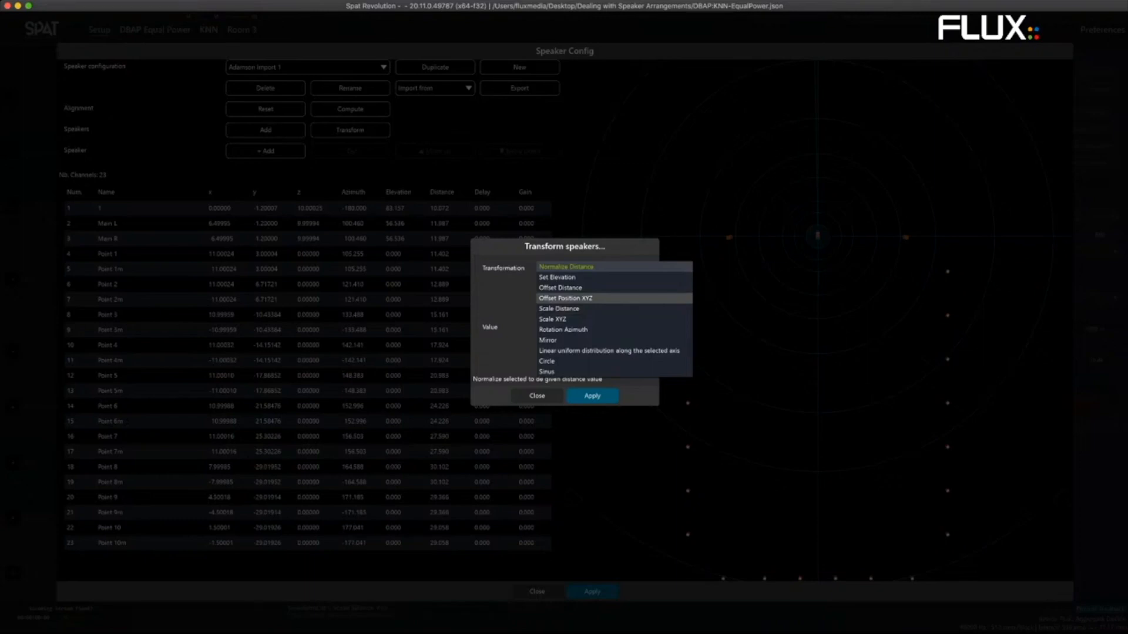
{"action": "left_click", "coordinate": [565, 298]}
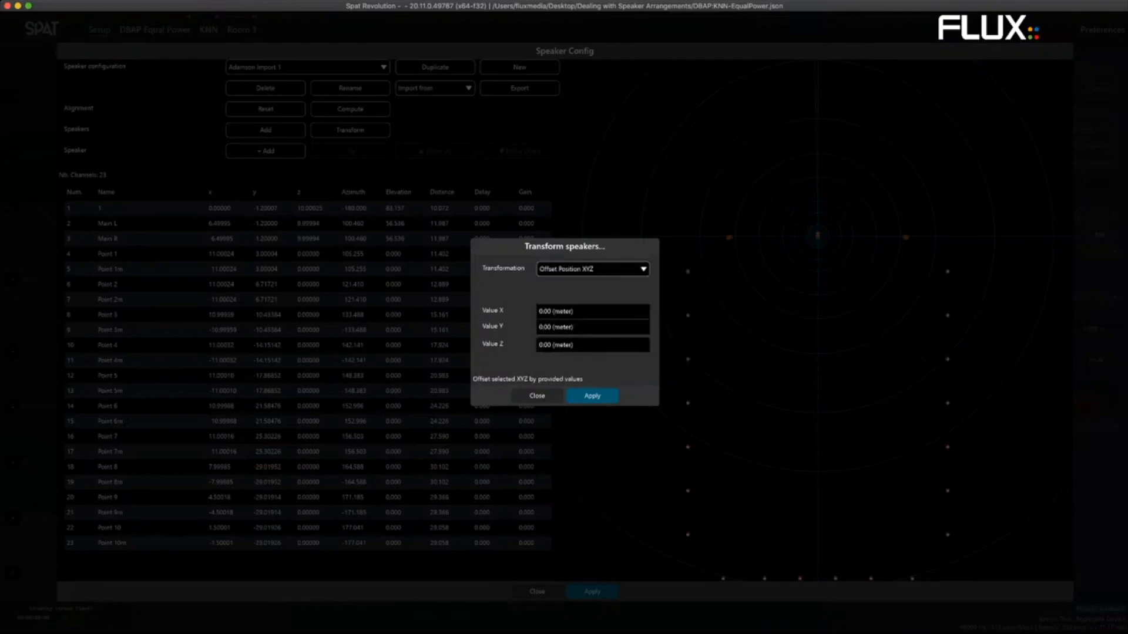
{"action": "double_click", "coordinate": [563, 327]}
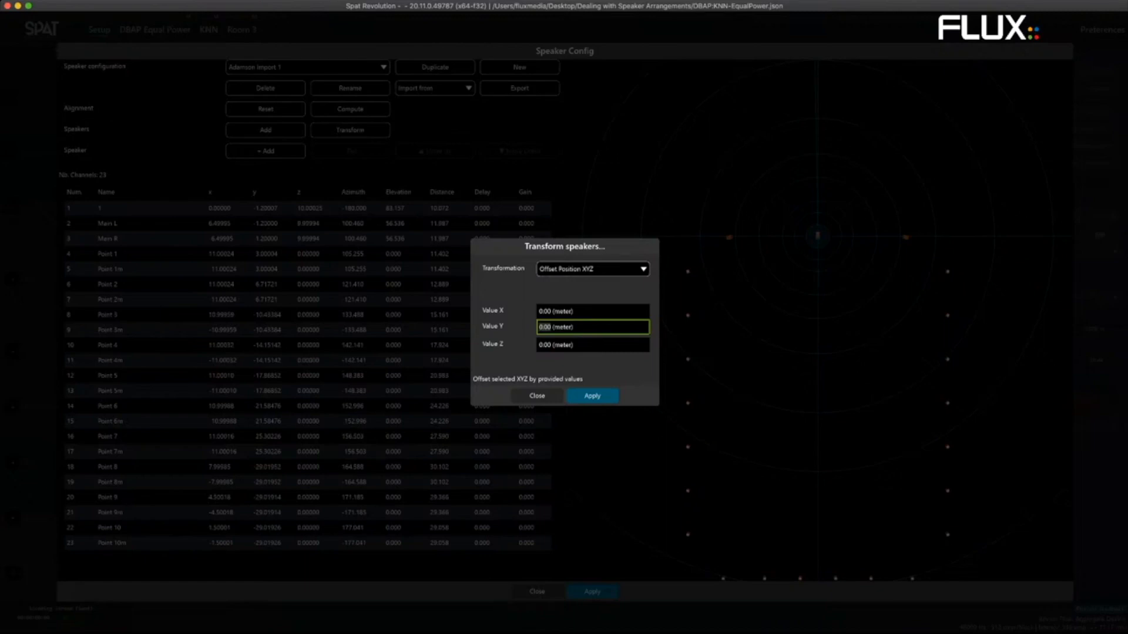
{"action": "type", "text": "-14.4"}
{"action": "key", "text": "Return"}
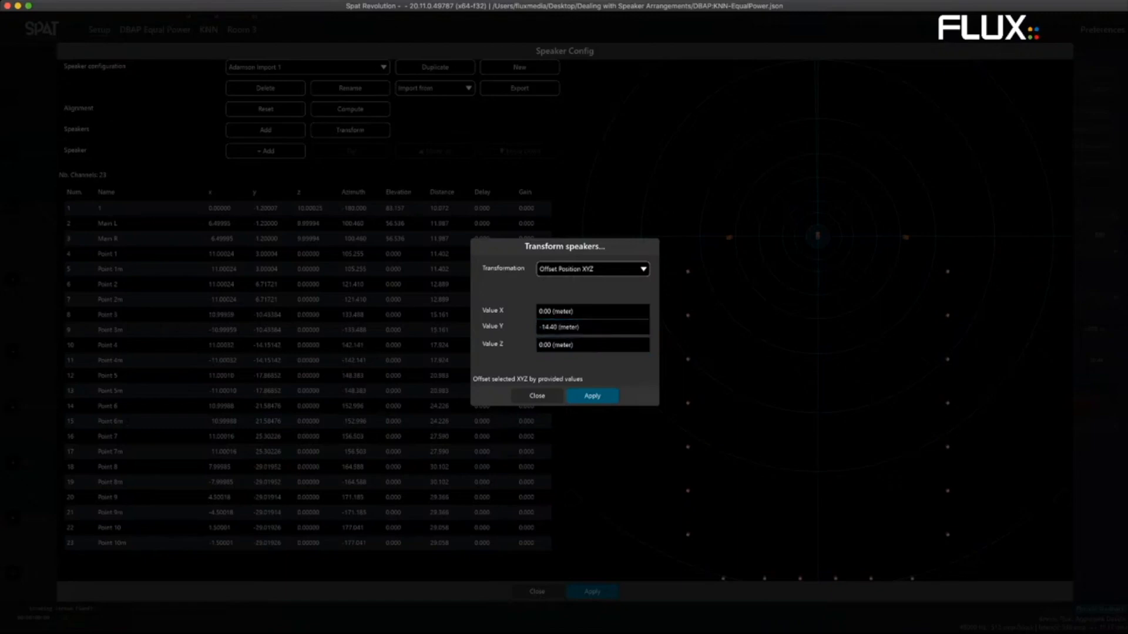
{"action": "double_click", "coordinate": [593, 327]}
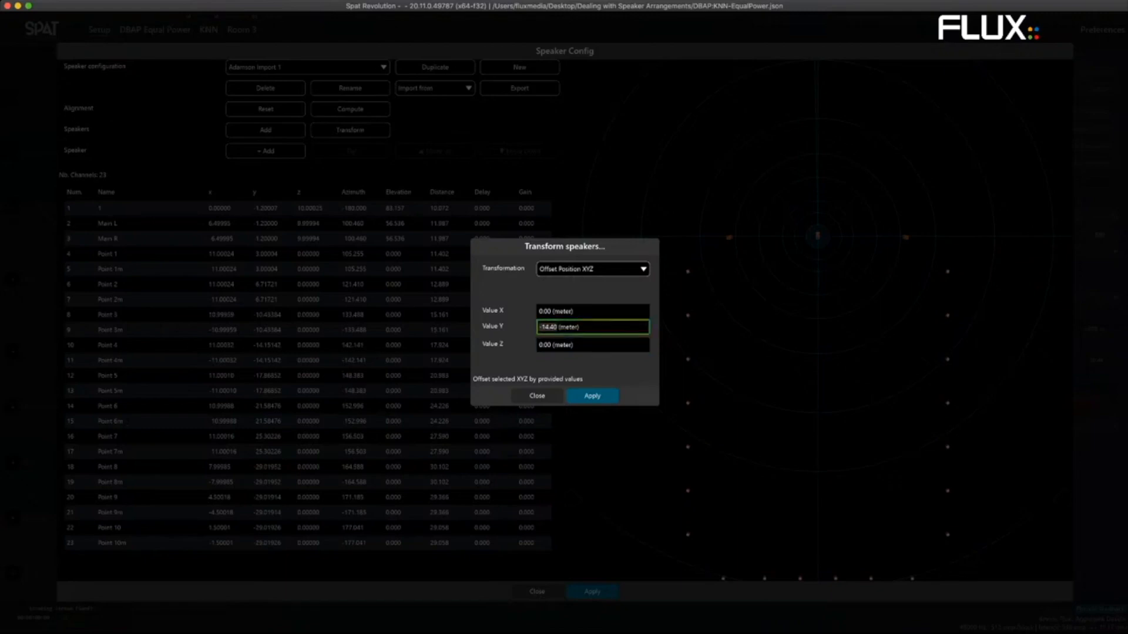
{"action": "type", "text": "14.4"}
{"action": "left_click", "coordinate": [592, 396]}
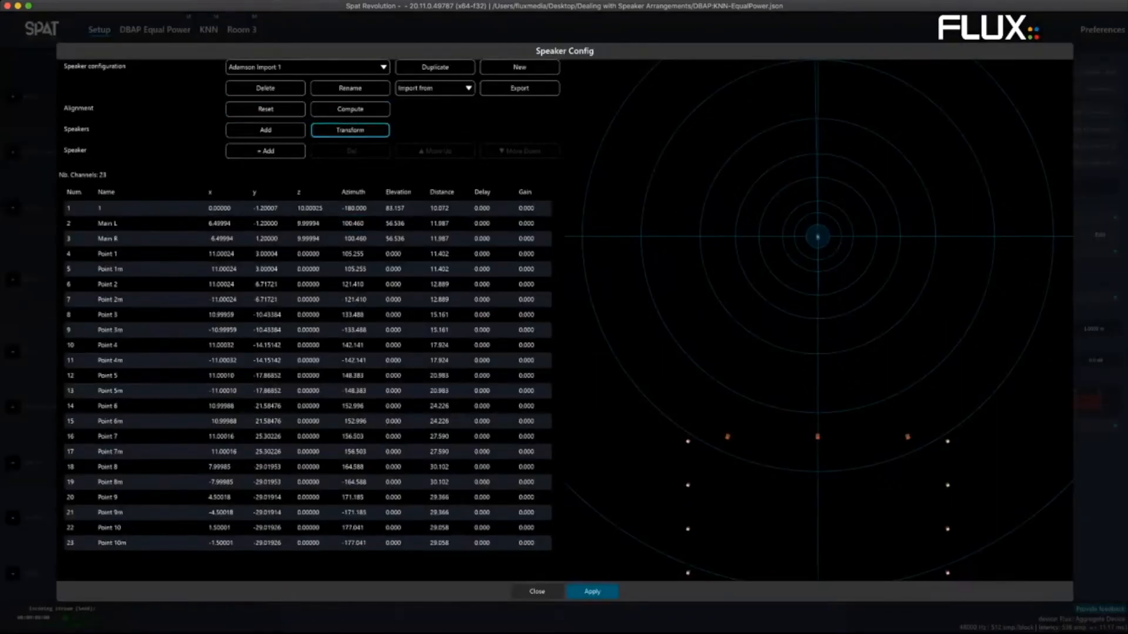
- Transform the Adamson Import 1 speakers again with an Offset Position XYZ of 28.8 m in Y
{"action": "left_click", "coordinate": [350, 129]}
{"action": "left_click", "coordinate": [592, 268]}
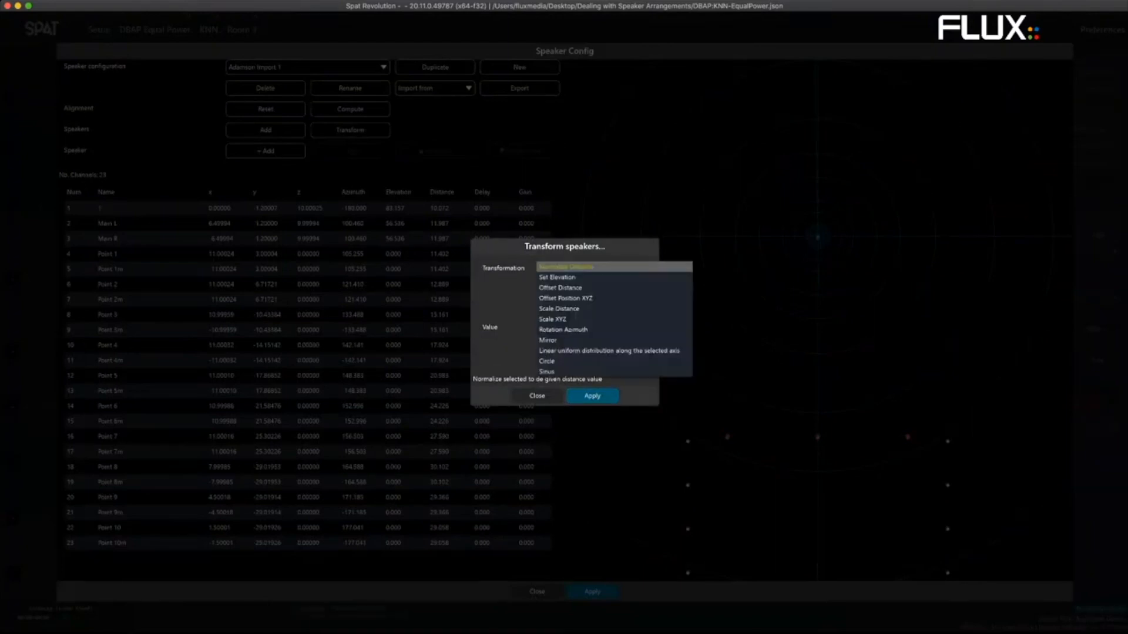
{"action": "left_click", "coordinate": [552, 319]}
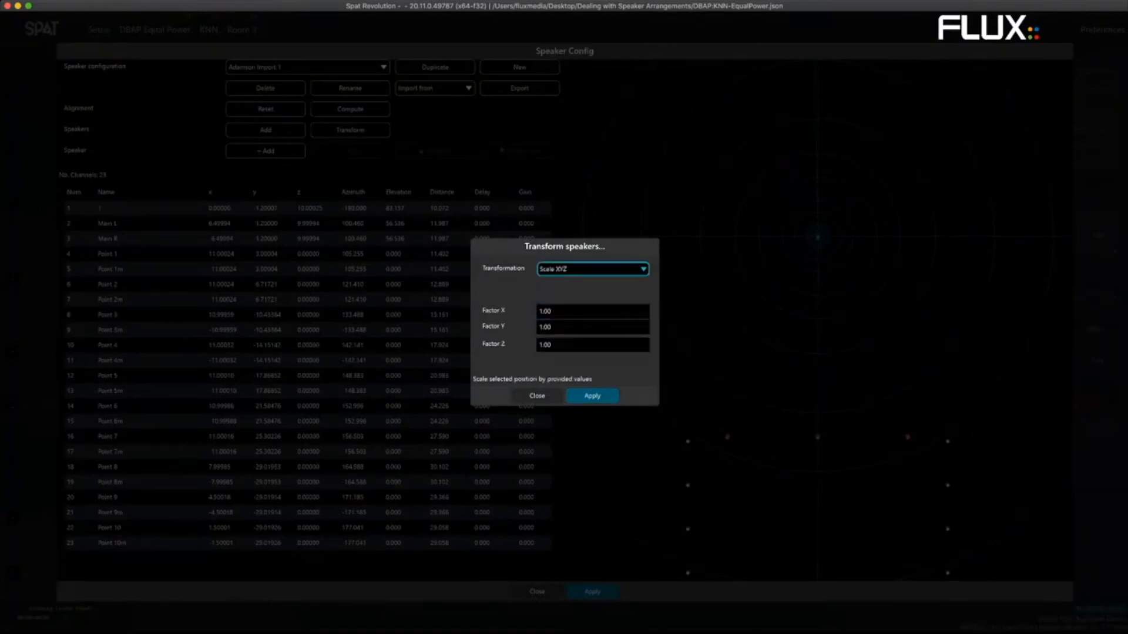
{"action": "left_click", "coordinate": [593, 268]}
{"action": "left_click", "coordinate": [566, 298]}
{"action": "double_click", "coordinate": [549, 328]}
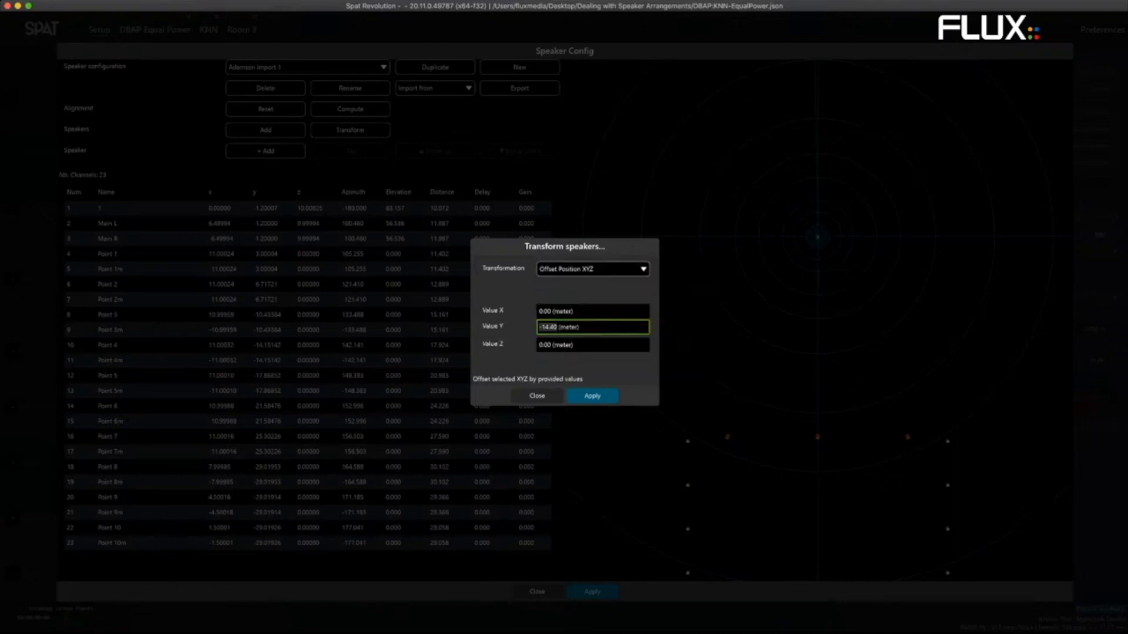
{"action": "type", "text": "1"}
{"action": "key", "text": "BackSpace"}
{"action": "type", "text": "28.8"}
{"action": "left_click", "coordinate": [592, 396]}
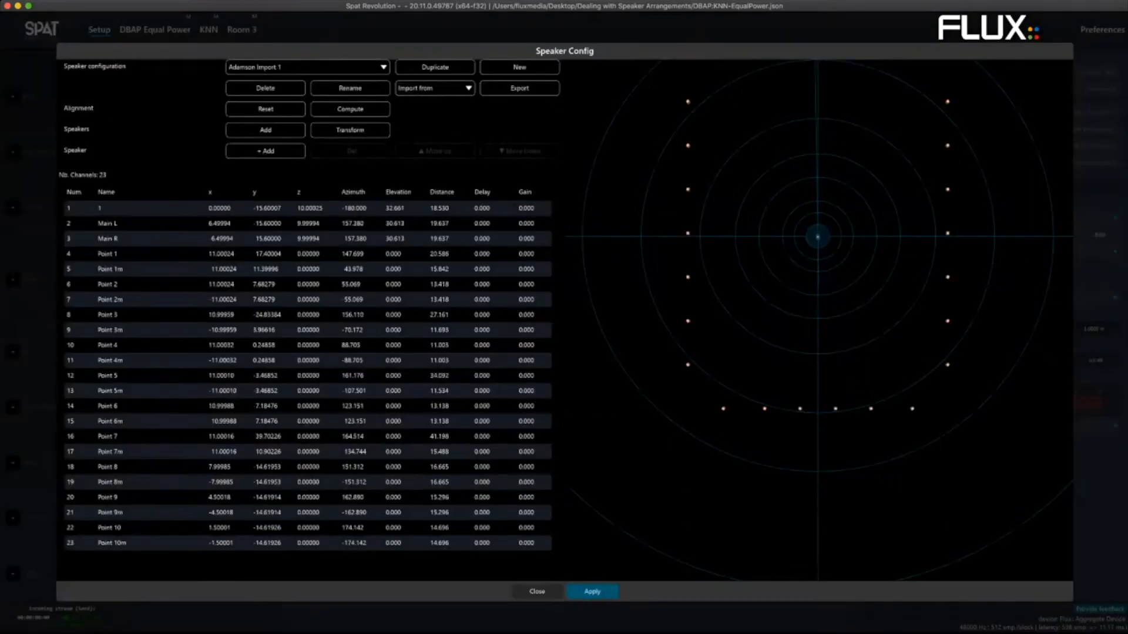